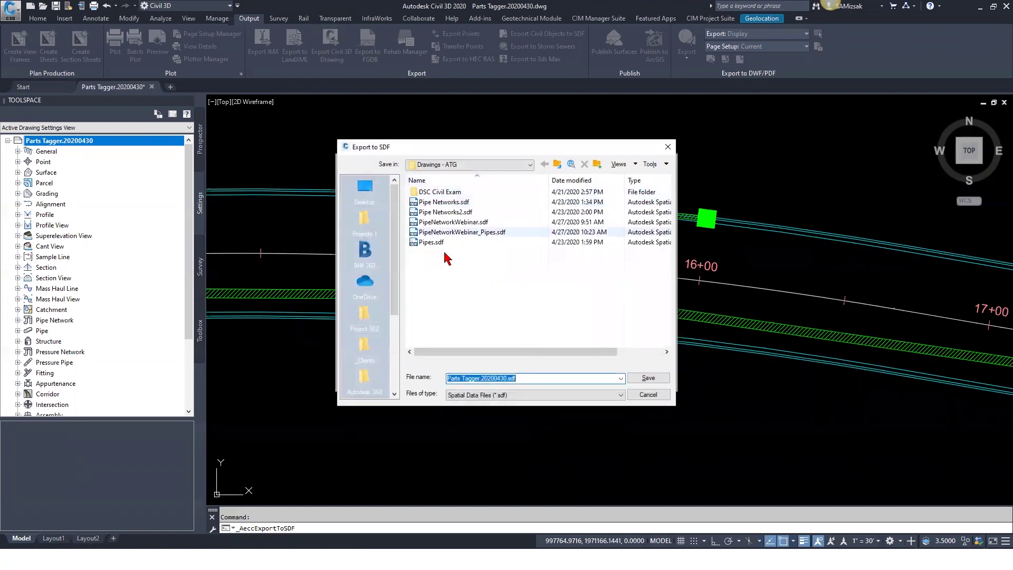
# Step: Export the drawing's civil objects to Parts Tagger.20200430.sdf in the Drawings - ATG folder
pyautogui.click(648, 379)
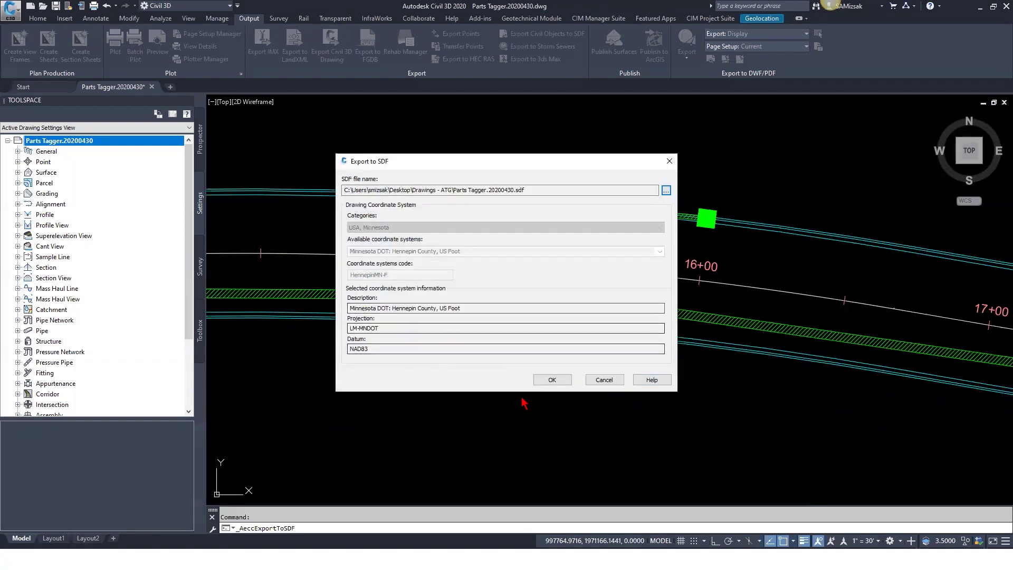
pyautogui.click(554, 382)
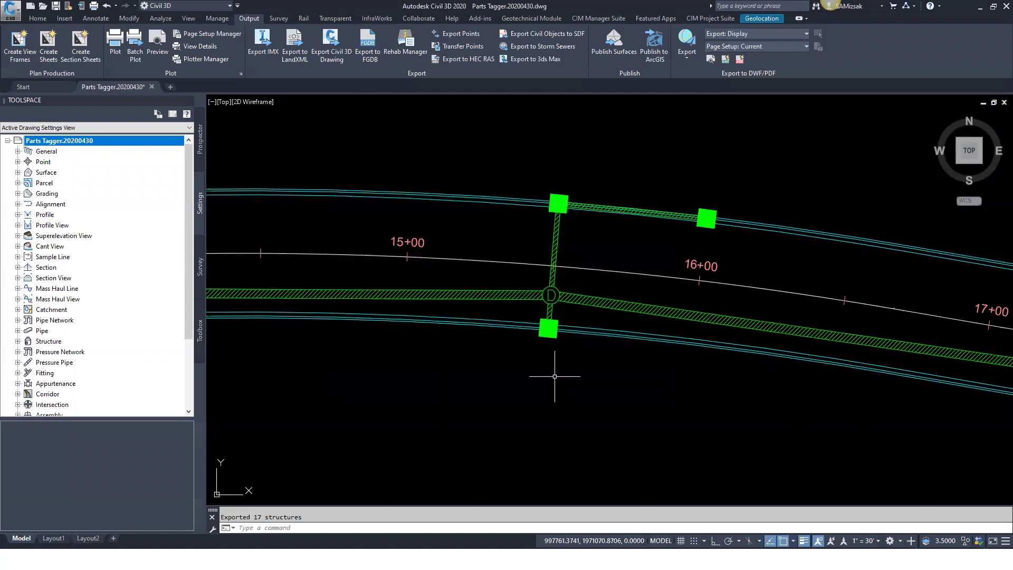
pyautogui.scroll(-3, 513, 345)
pyautogui.scroll(-2, 512, 345)
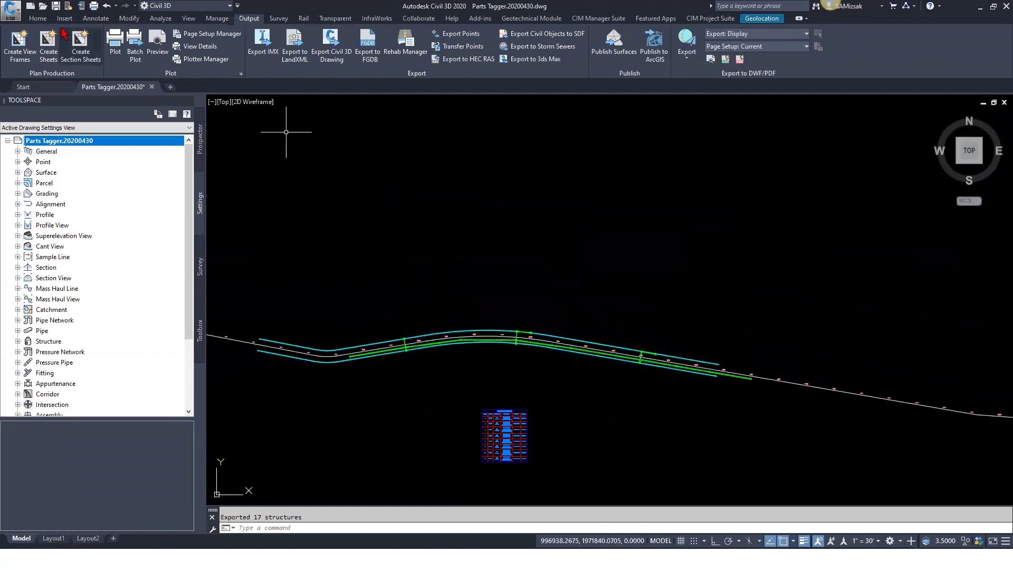
# Step: Create a new drawing from the C3D Design 2019 - ATG.dwt template and dismiss the earlier-version notice
pyautogui.click(9, 13)
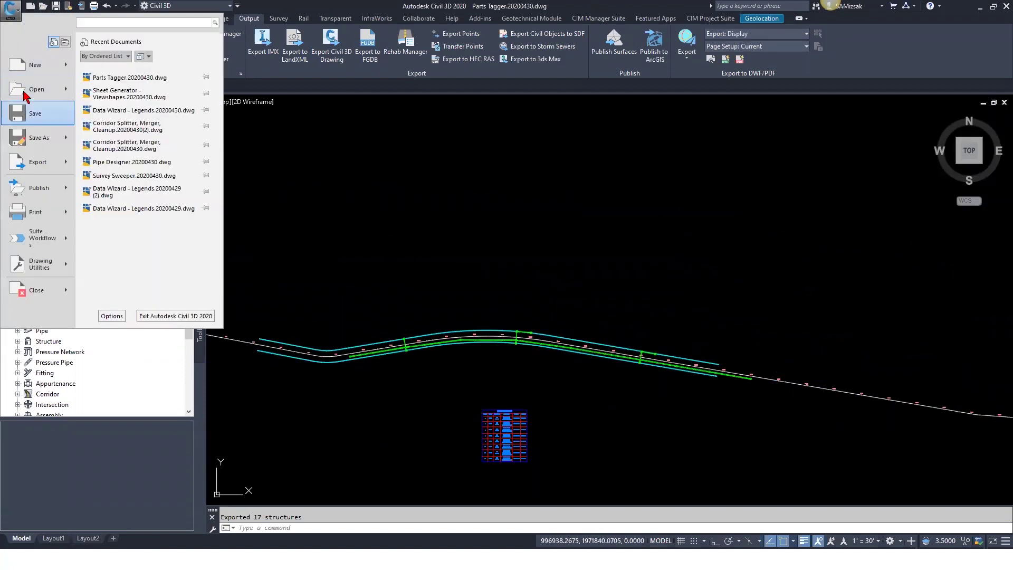
pyautogui.click(35, 69)
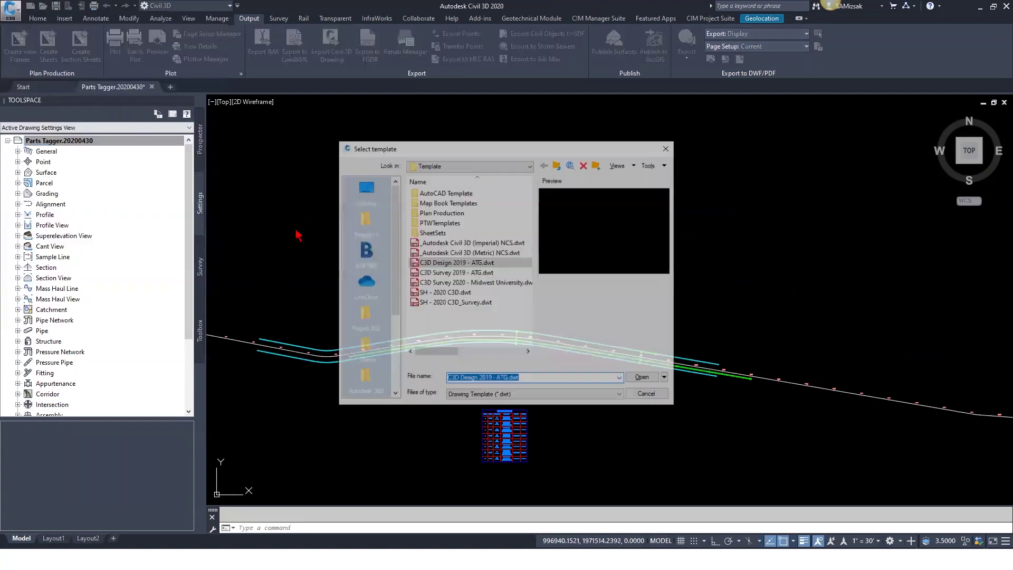
pyautogui.doubleClick(445, 263)
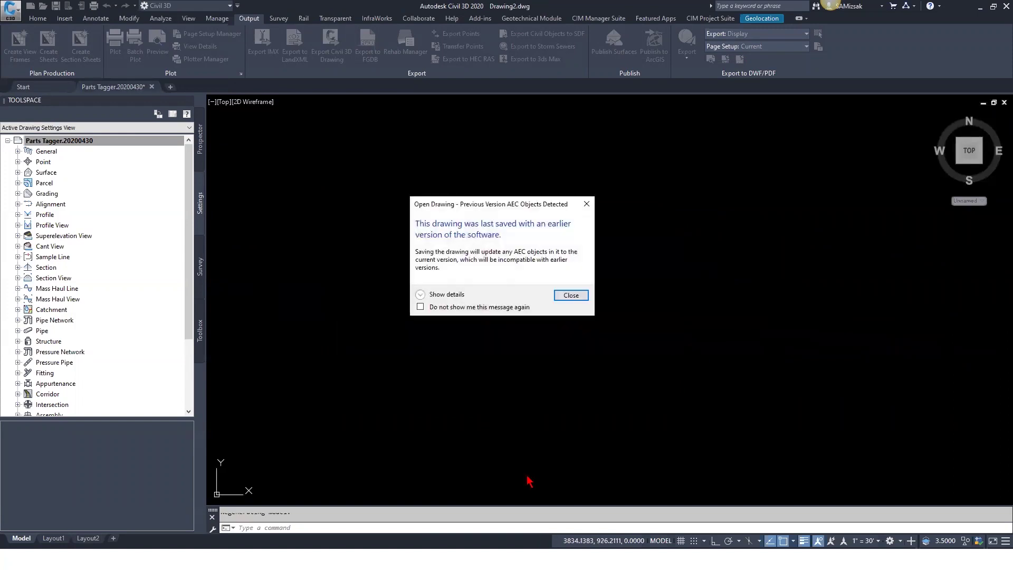
pyautogui.click(575, 295)
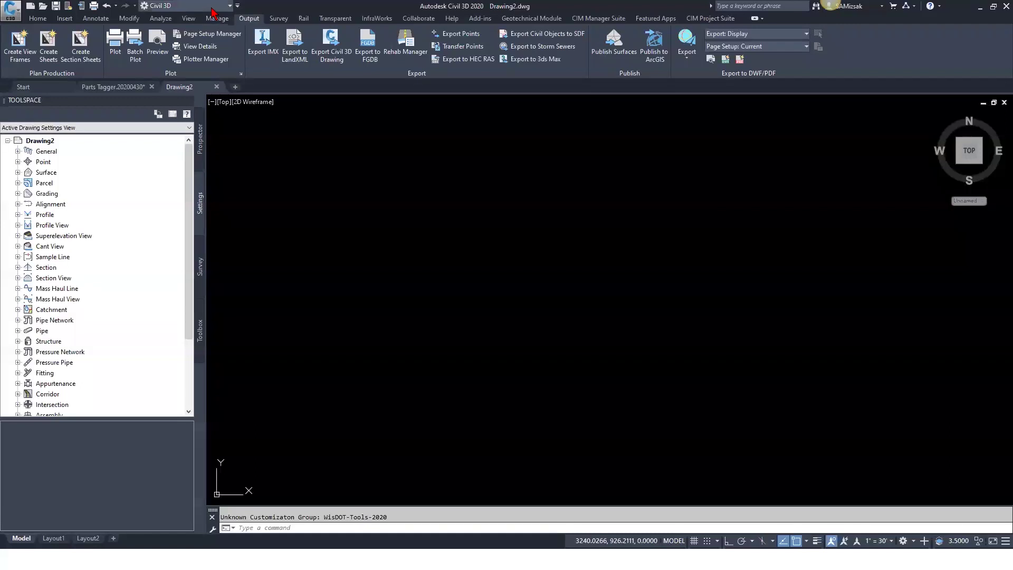
# Step: Turn on the map Task Pane with the MAPWSPACE command
pyautogui.click(315, 528)
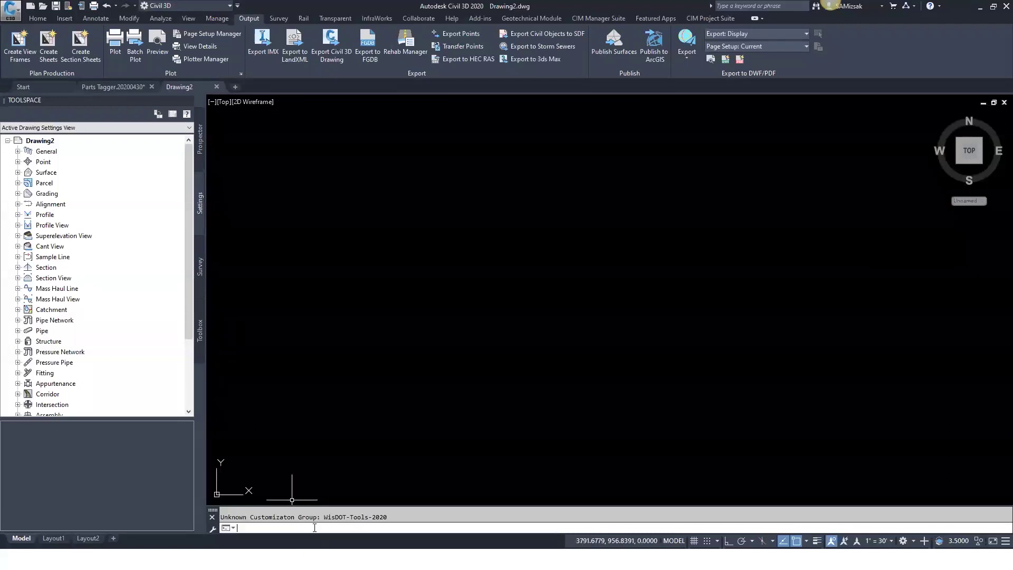
pyautogui.write('mapws')
pyautogui.press('Return')
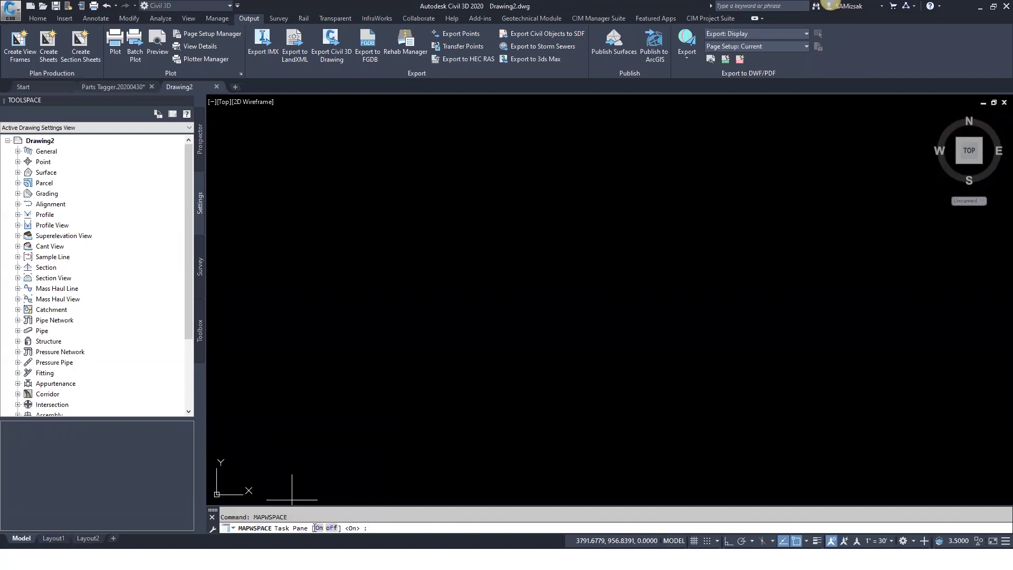
pyautogui.press('Return')
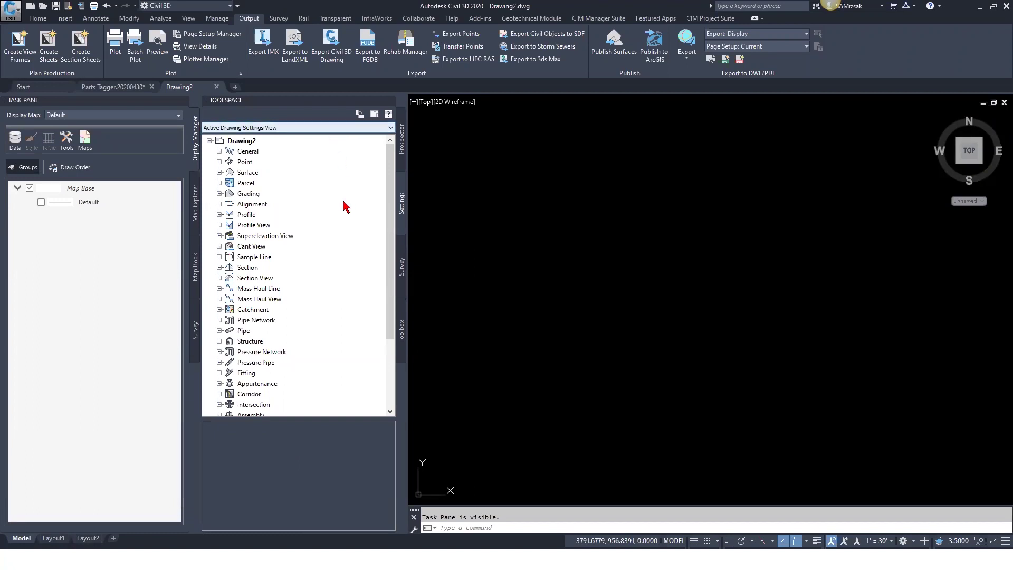
# Step: Add an SDF data connection to Parts Tagger.20200430.sdf from the Drawings - ATG folder on the Desktop
pyautogui.click(15, 138)
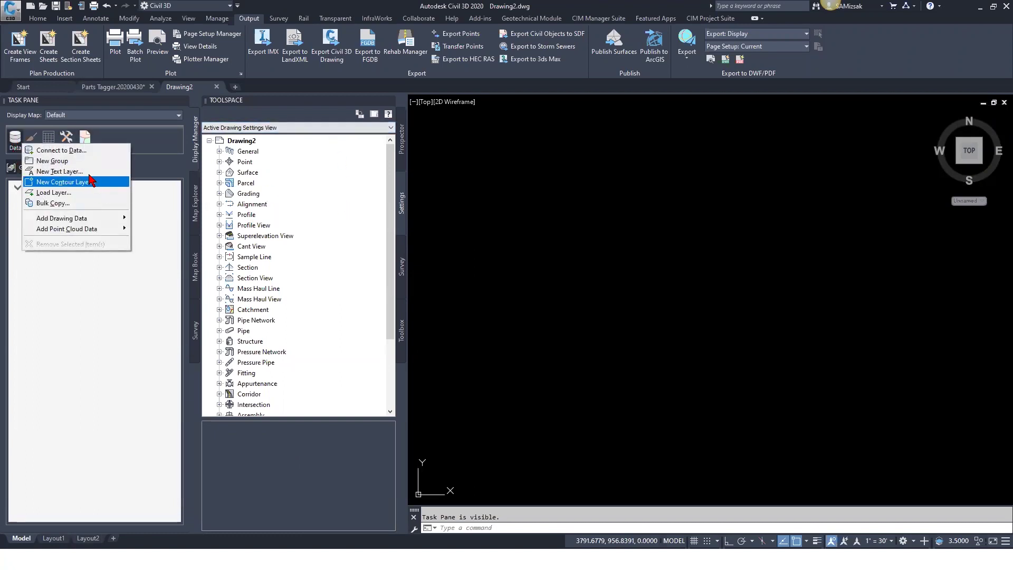
pyautogui.click(74, 152)
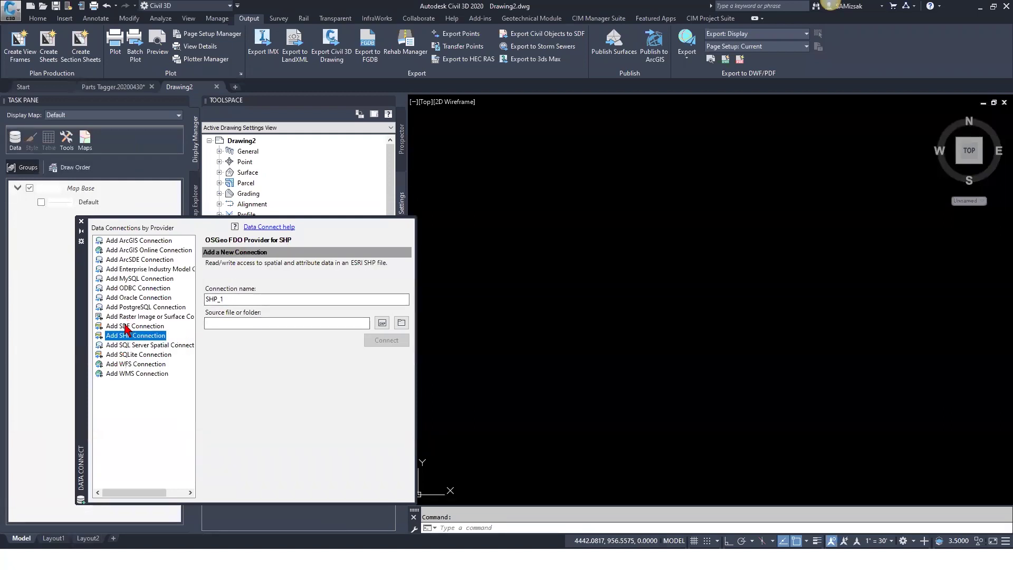
pyautogui.click(129, 325)
pyautogui.click(400, 323)
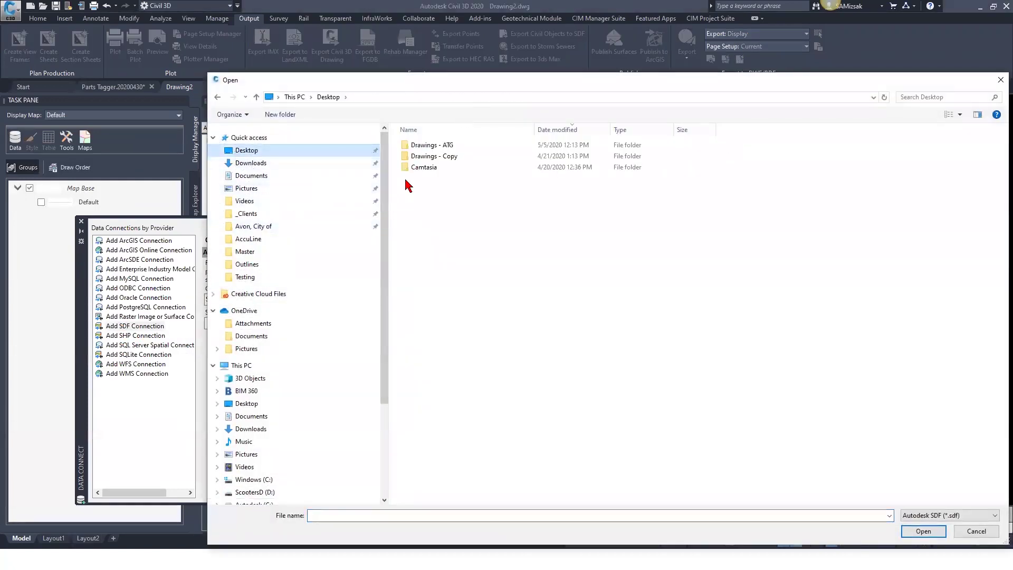
pyautogui.doubleClick(441, 146)
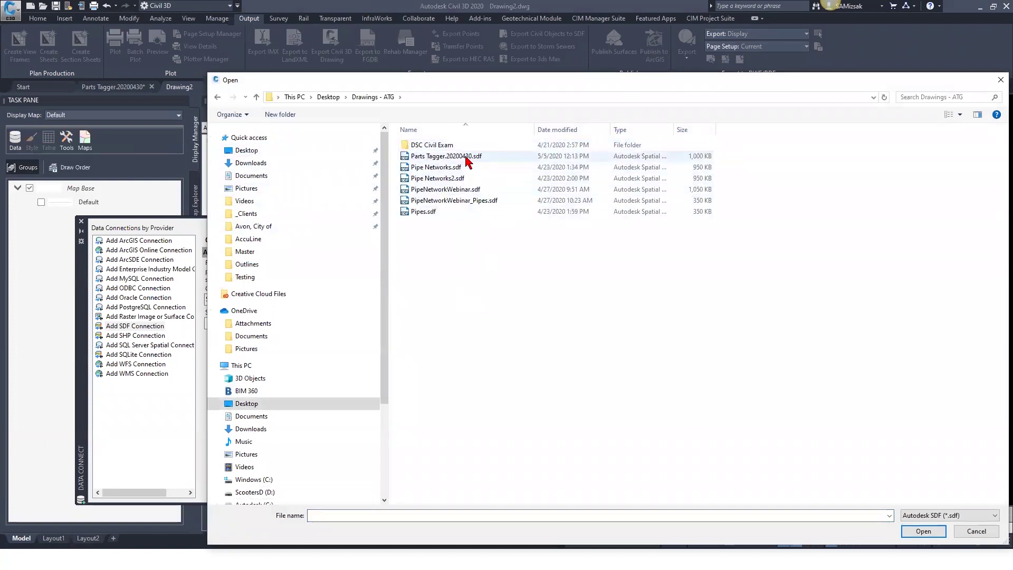
pyautogui.click(530, 156)
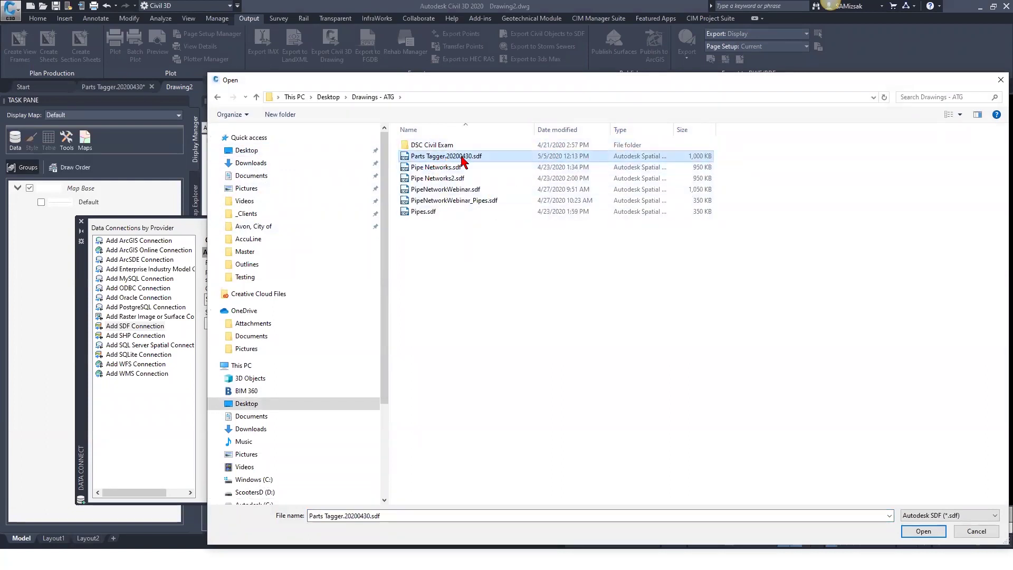
pyautogui.click(570, 159)
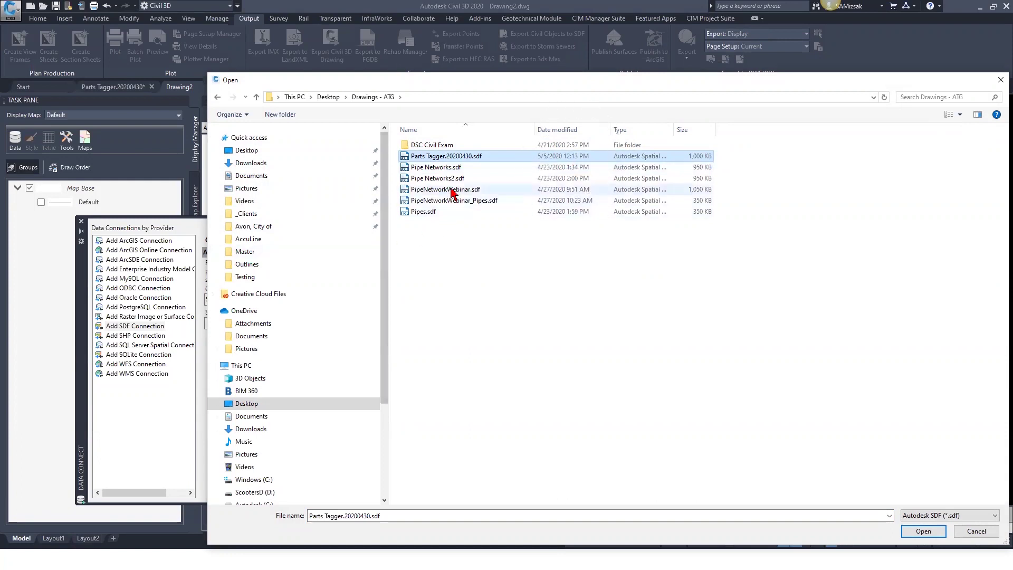
pyautogui.click(939, 534)
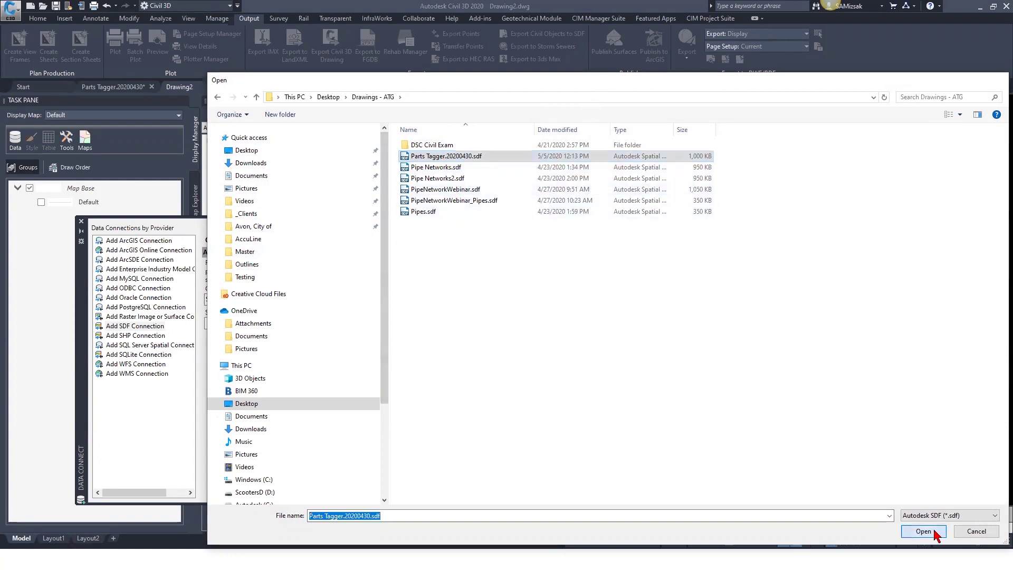
pyautogui.click(386, 340)
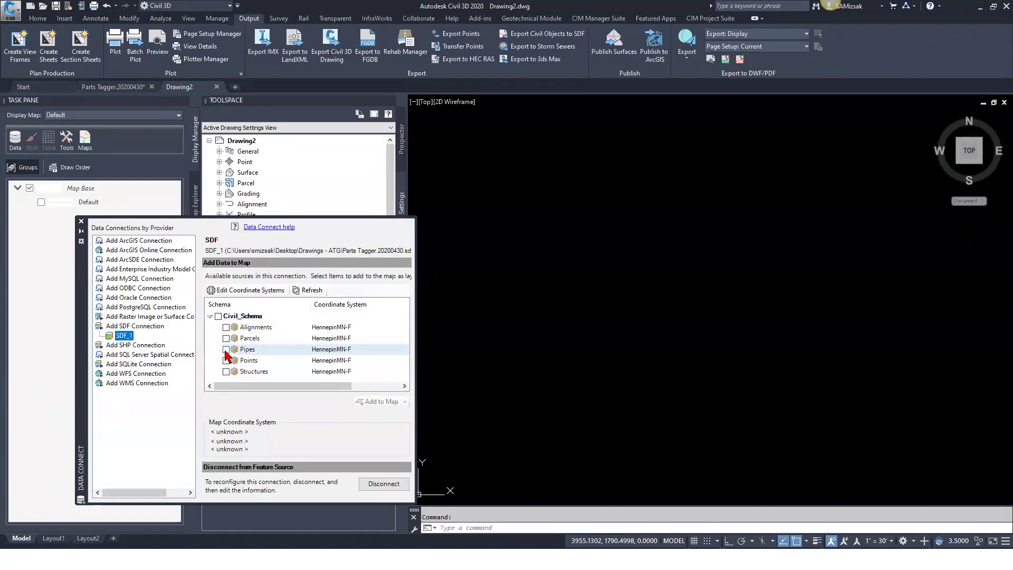
# Step: Add only the Pipes feature class from the SDF connection to the map and close the data connection window
pyautogui.click(225, 349)
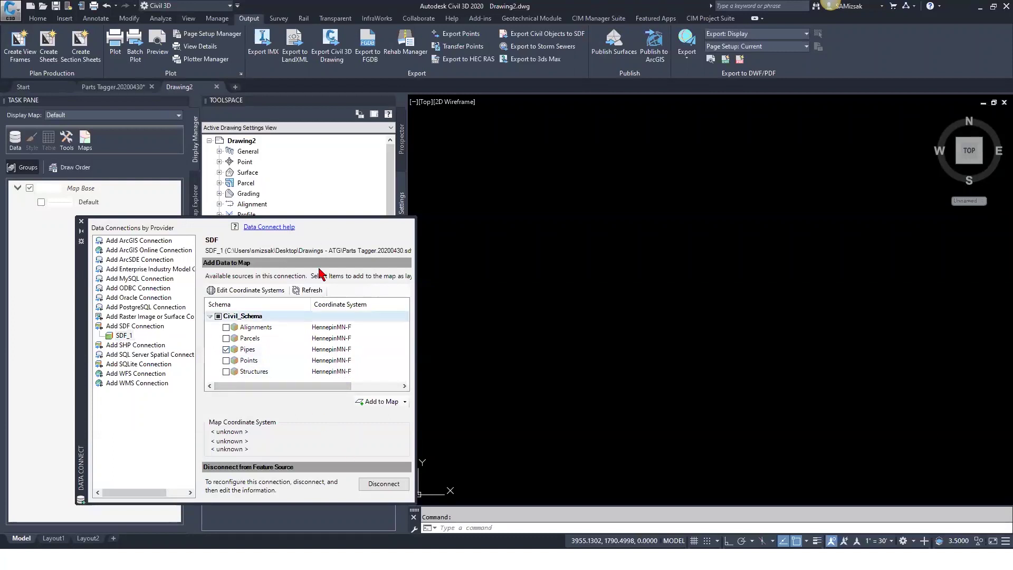
pyautogui.click(378, 403)
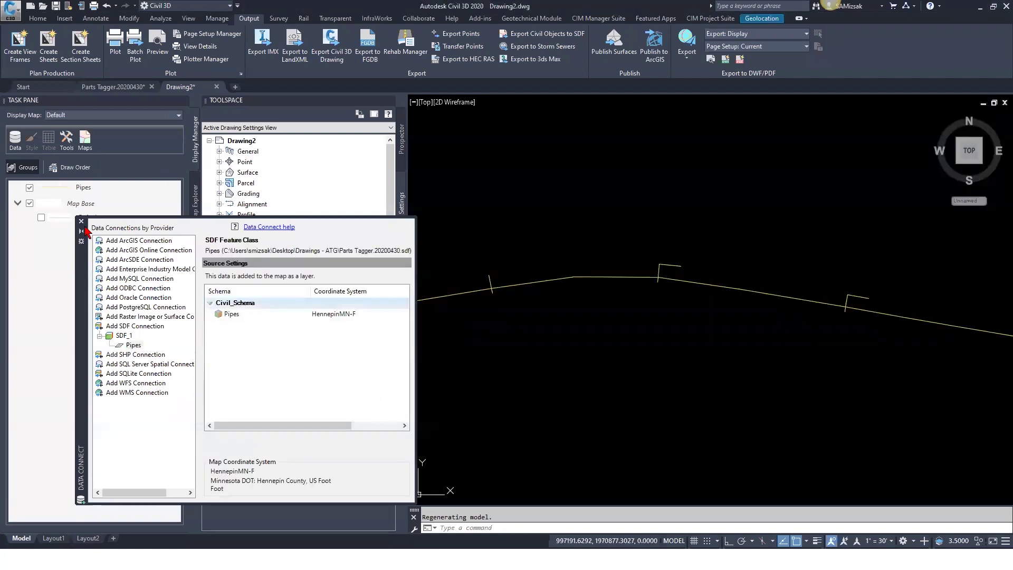
pyautogui.scroll(-3, 612, 314)
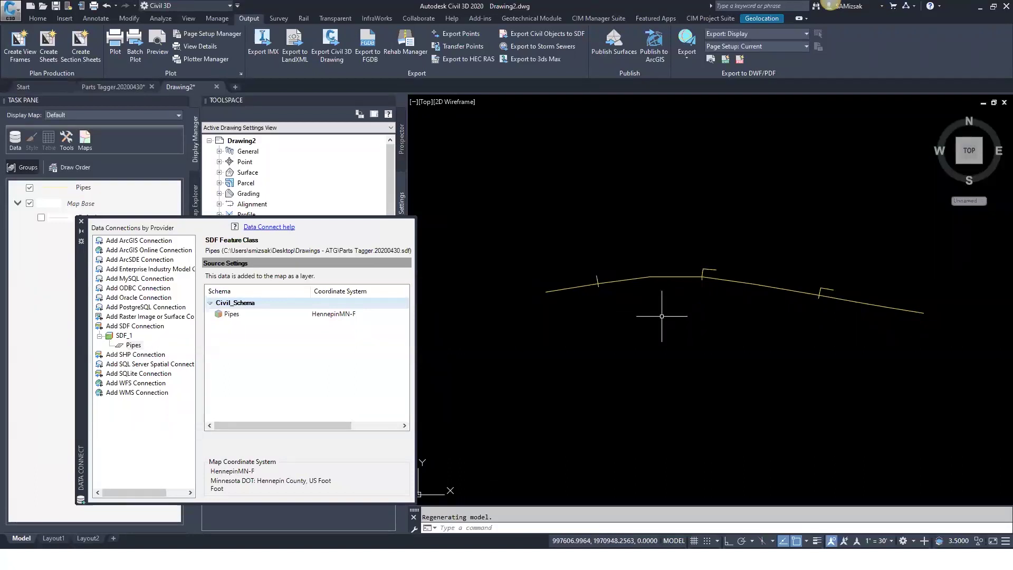
pyautogui.scroll(2, 569, 273)
pyautogui.scroll(4, 569, 273)
pyautogui.click(674, 293)
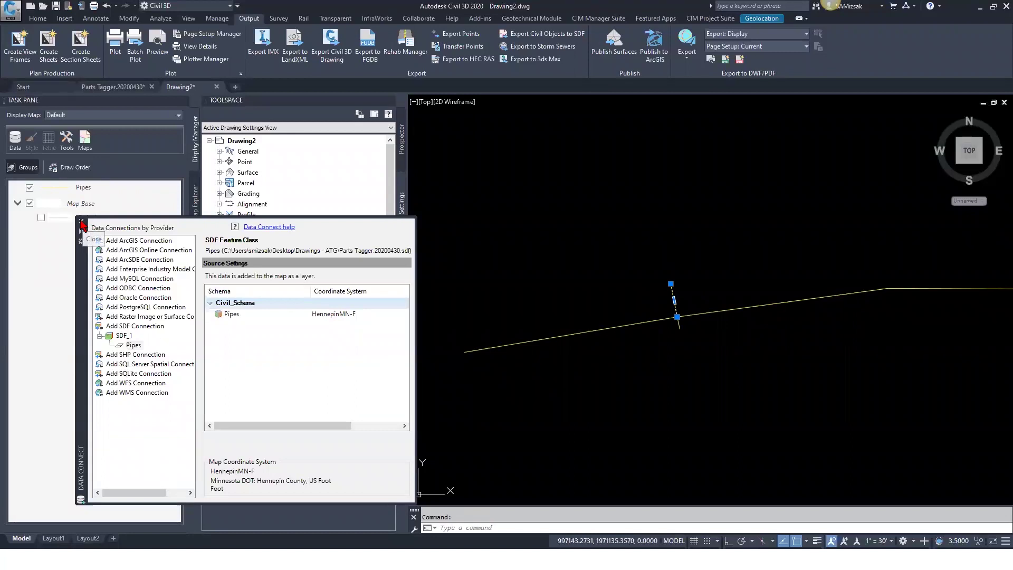
pyautogui.click(81, 222)
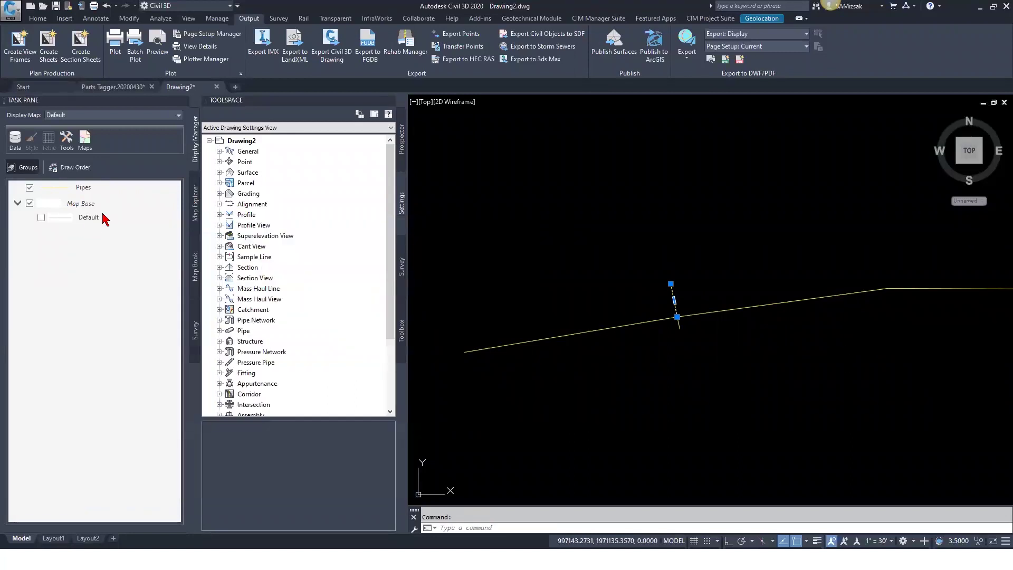
# Step: Select the short upper crossing pipe near the network's west end in the Pipes layer and inspect its StartInvert in the data table
pyautogui.click(91, 189)
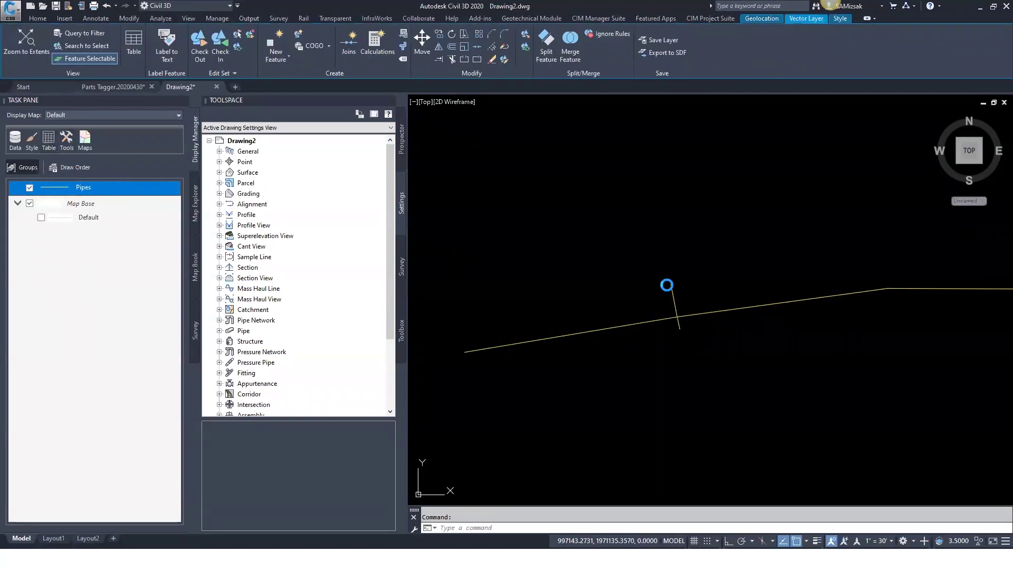
pyautogui.click(675, 305)
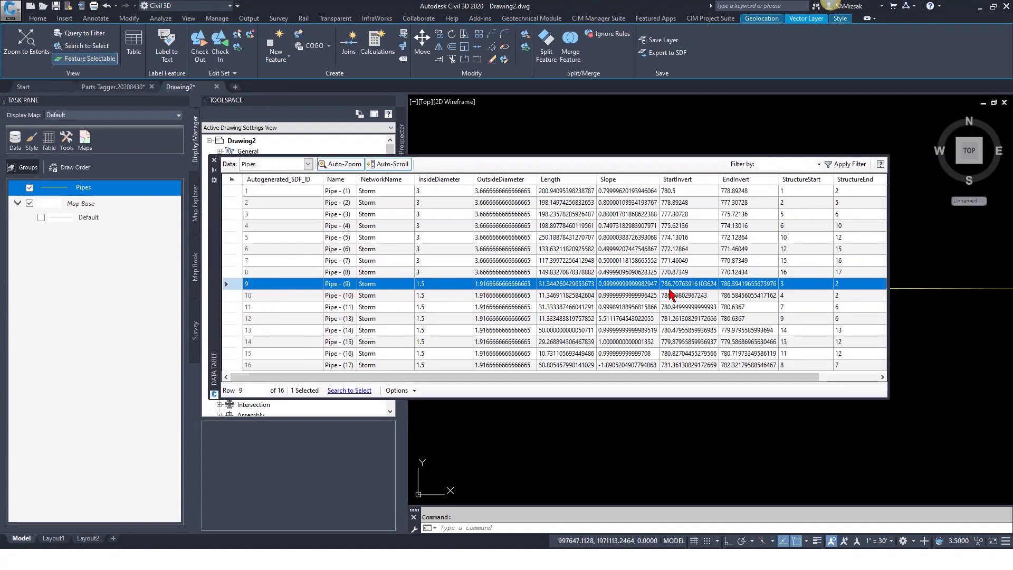
pyautogui.click(687, 284)
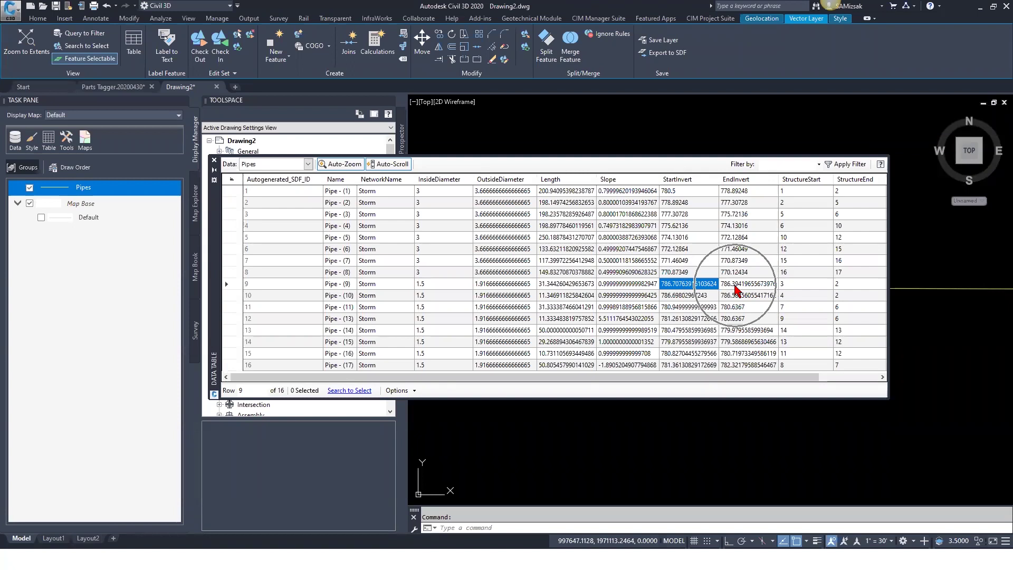
# Step: Switch to the Parts Tagger.20200430 drawing and open the pipe properties of the same crossing pipe between stations 11+00 and 12+00
pyautogui.click(121, 87)
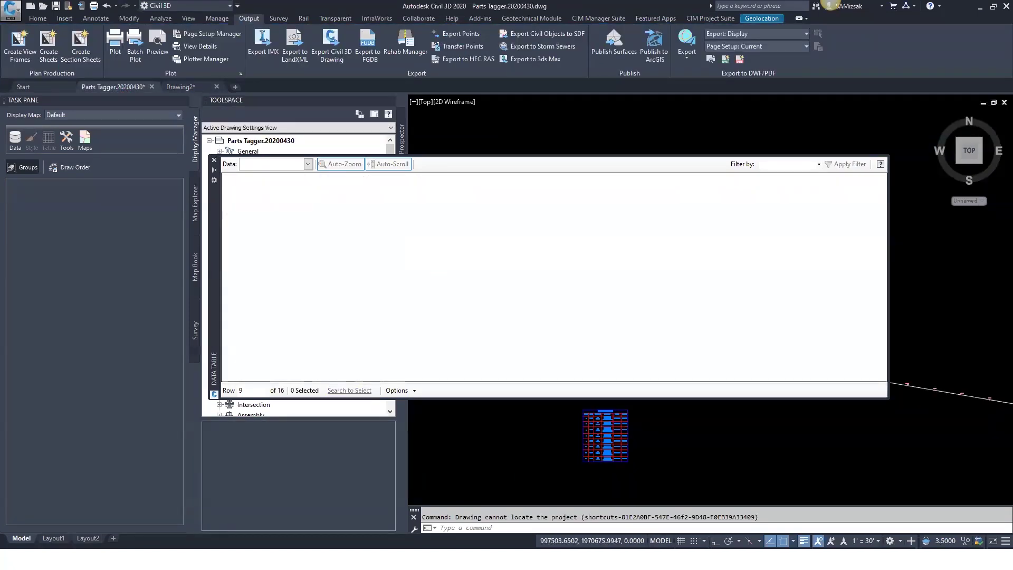
pyautogui.scroll(3, 565, 440)
pyautogui.scroll(3, 564, 441)
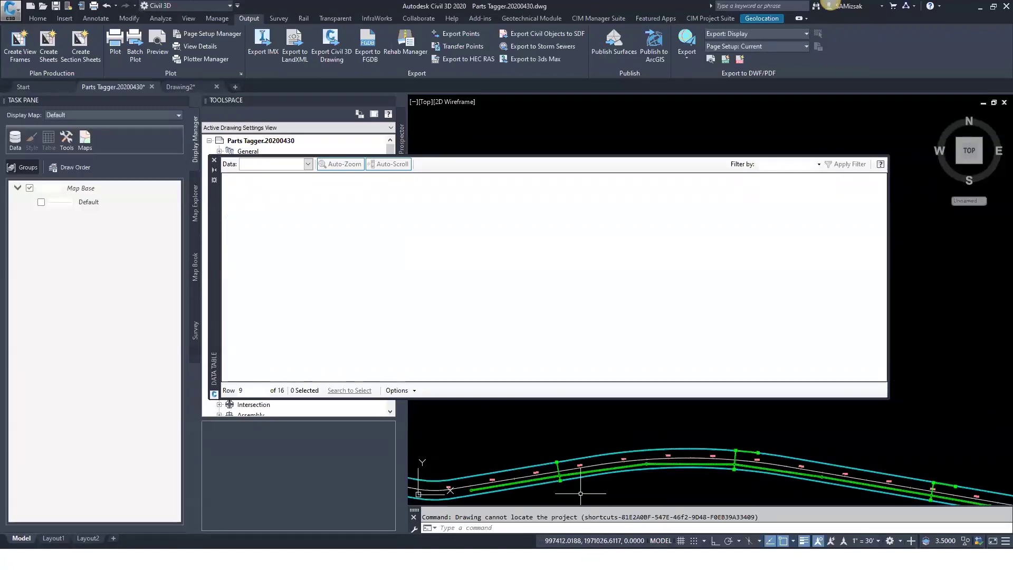
pyautogui.press('Escape')
pyautogui.click(523, 428)
pyautogui.rightClick(507, 428)
pyautogui.click(548, 322)
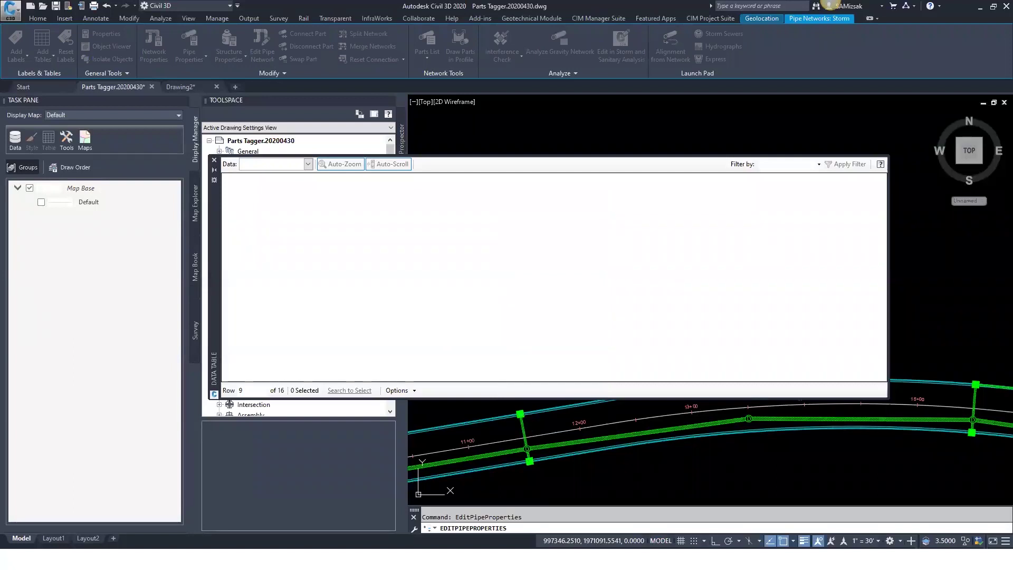
# Step: Examine the pipe's start and end centerline and invert elevations, then close the pipe properties and the empty data table
pyautogui.scroll(-5, 602, 222)
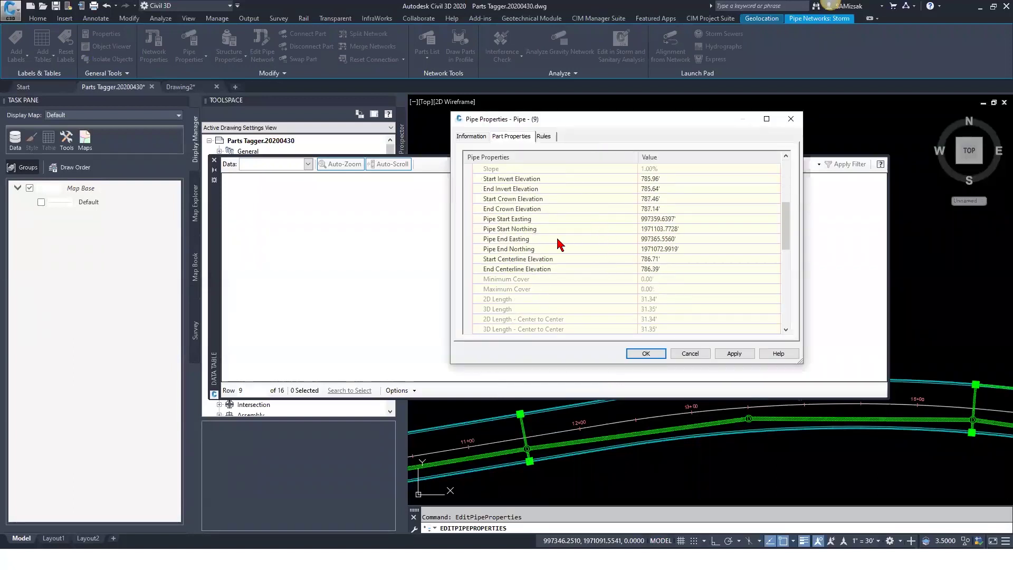
pyautogui.click(660, 260)
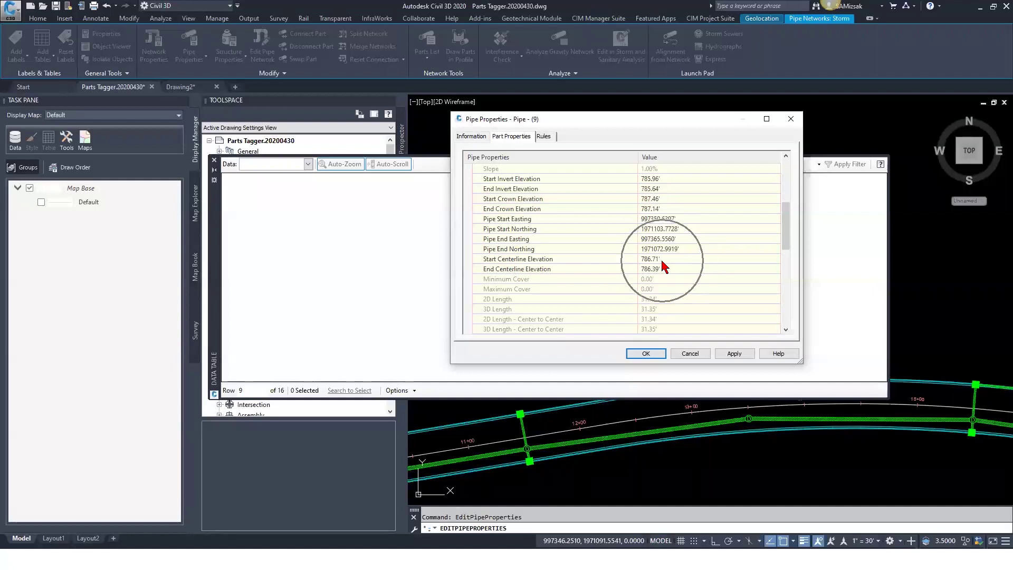
pyautogui.click(660, 259)
pyautogui.click(658, 273)
pyautogui.click(658, 273)
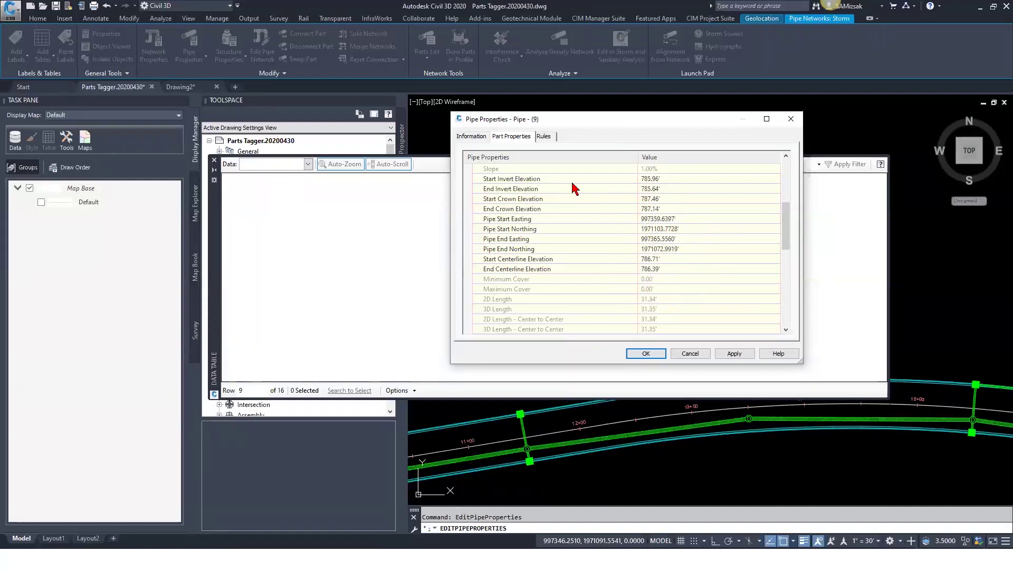
pyautogui.click(656, 181)
pyautogui.click(790, 119)
pyautogui.click(214, 160)
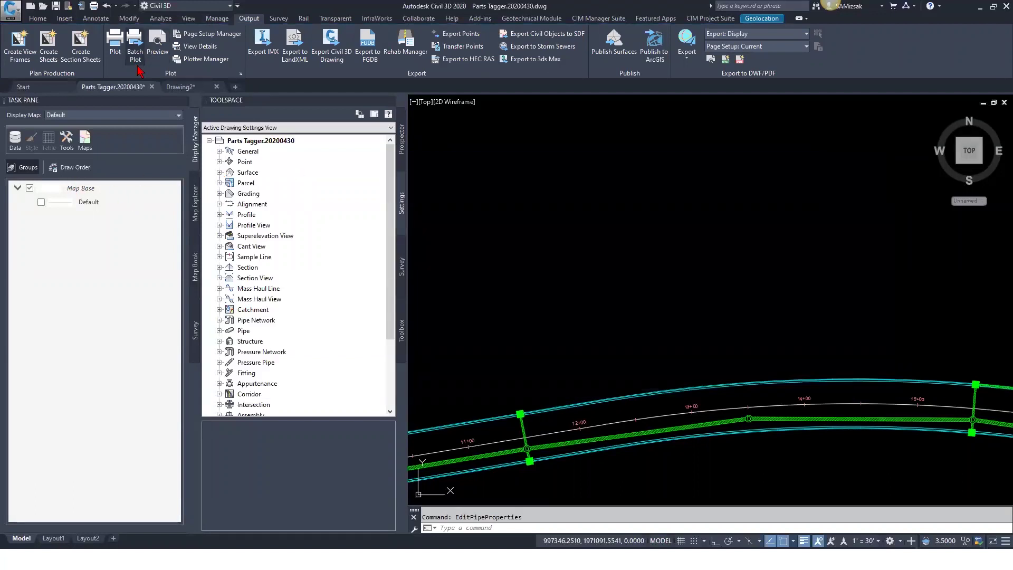
# Step: Return to Drawing2 and open the data table of the Pipes layer
pyautogui.click(181, 87)
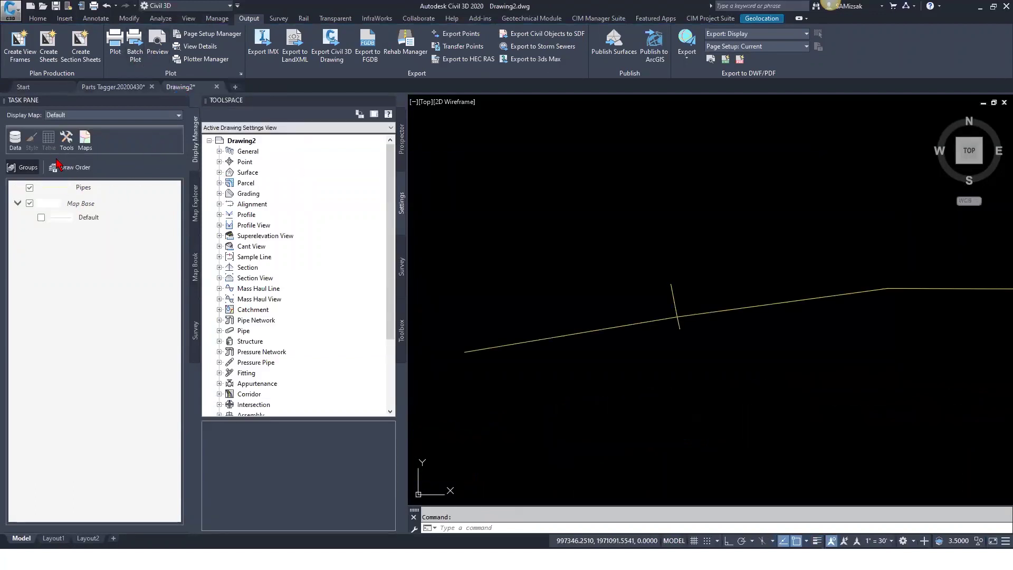
pyautogui.click(82, 190)
pyautogui.click(48, 140)
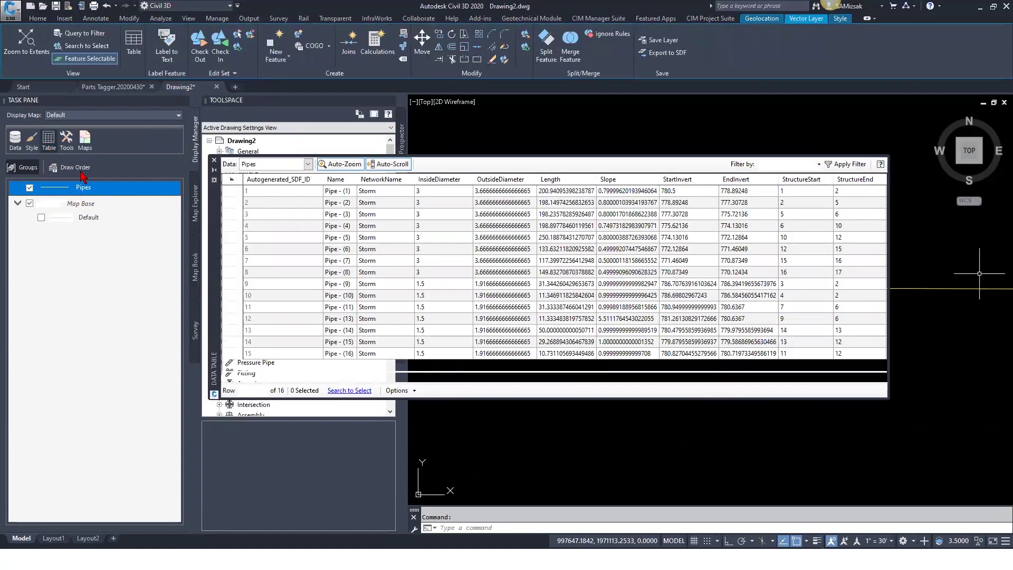
# Step: Start a new calculated property for the Pipes layer and name it StartInvert2
pyautogui.moveTo(599, 377); pyautogui.dragTo(826, 393)
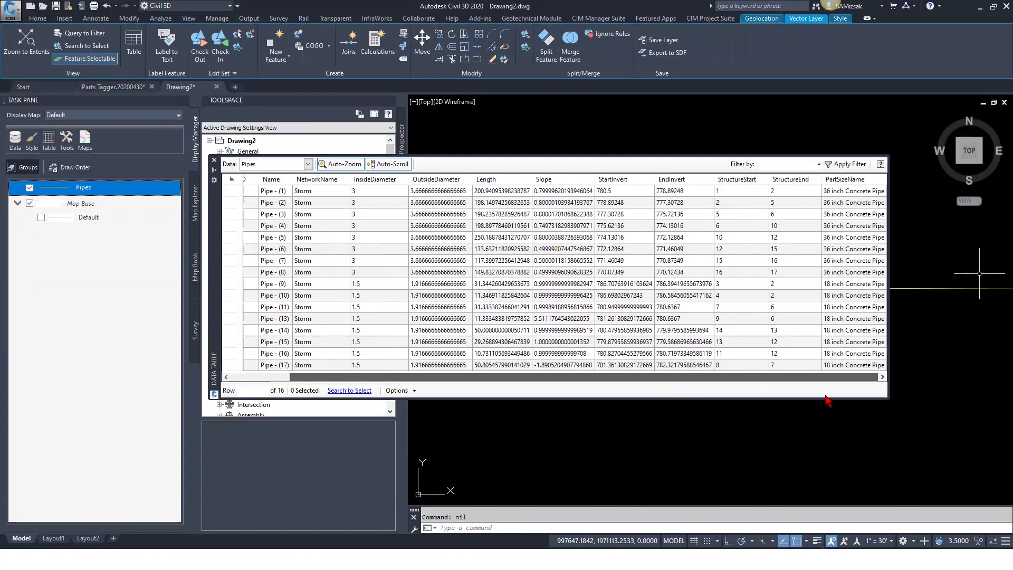
pyautogui.click(396, 391)
pyautogui.click(415, 391)
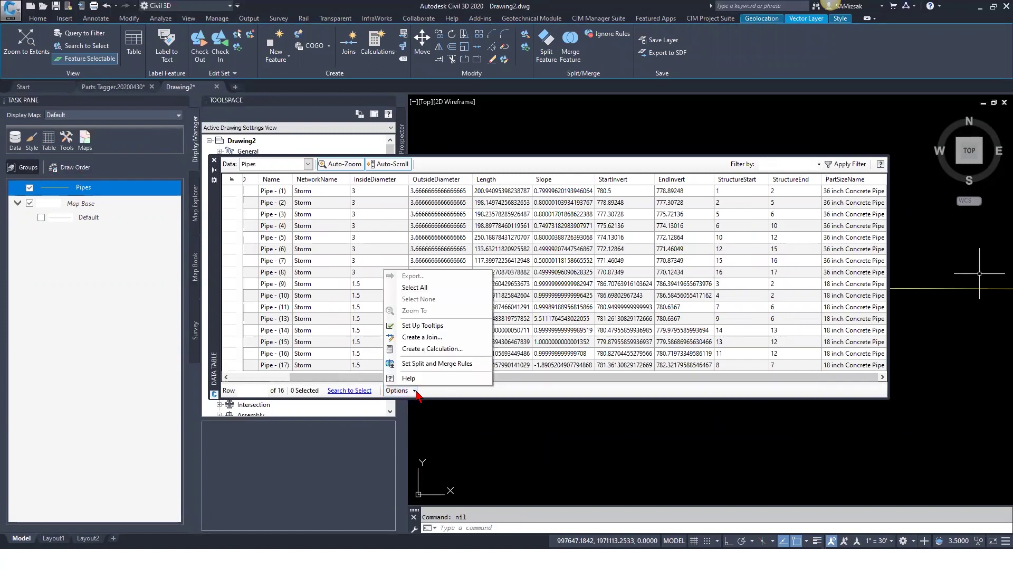
pyautogui.click(436, 349)
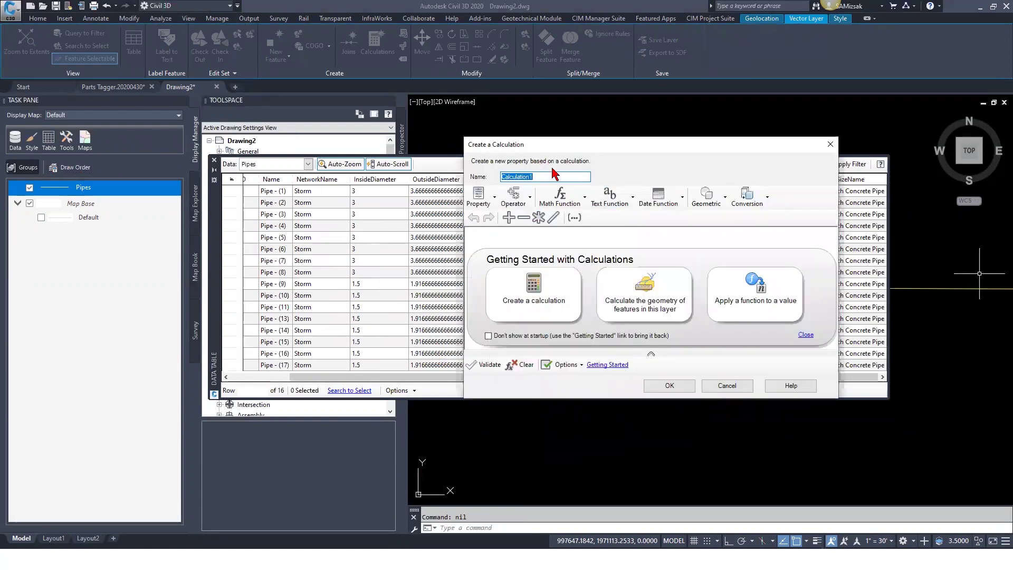
pyautogui.write('StartInv')
# Step: Define the StartInvert2 expression as StartInvert - (InsideDiameter /2), validate it and accept the calculation
pyautogui.click(495, 198)
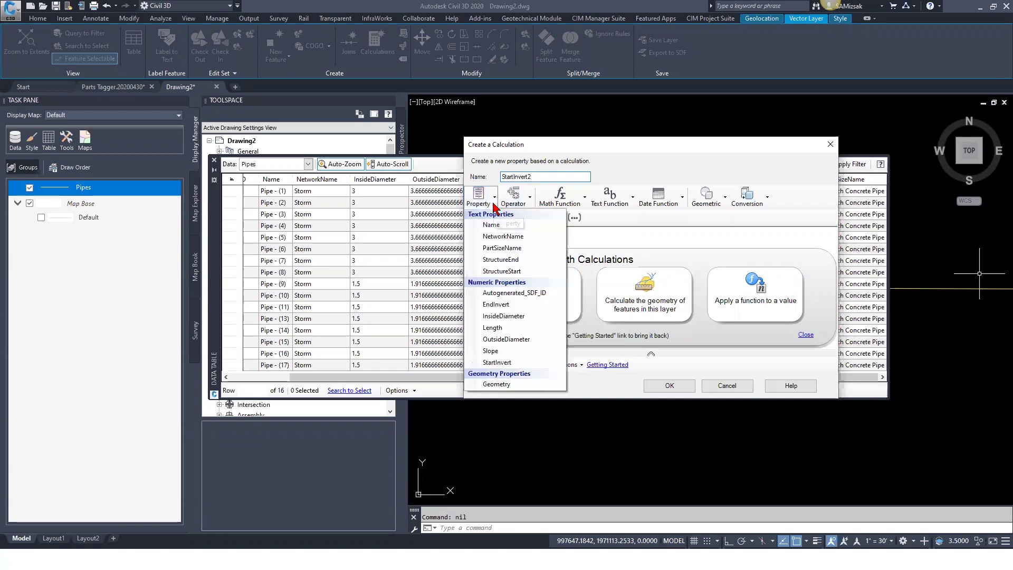
pyautogui.click(497, 363)
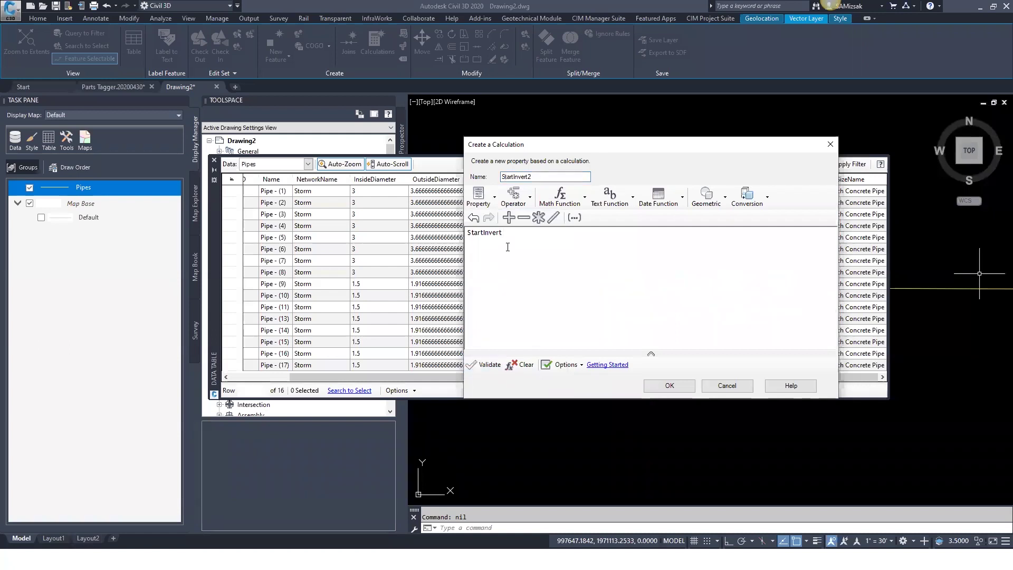
pyautogui.click(523, 217)
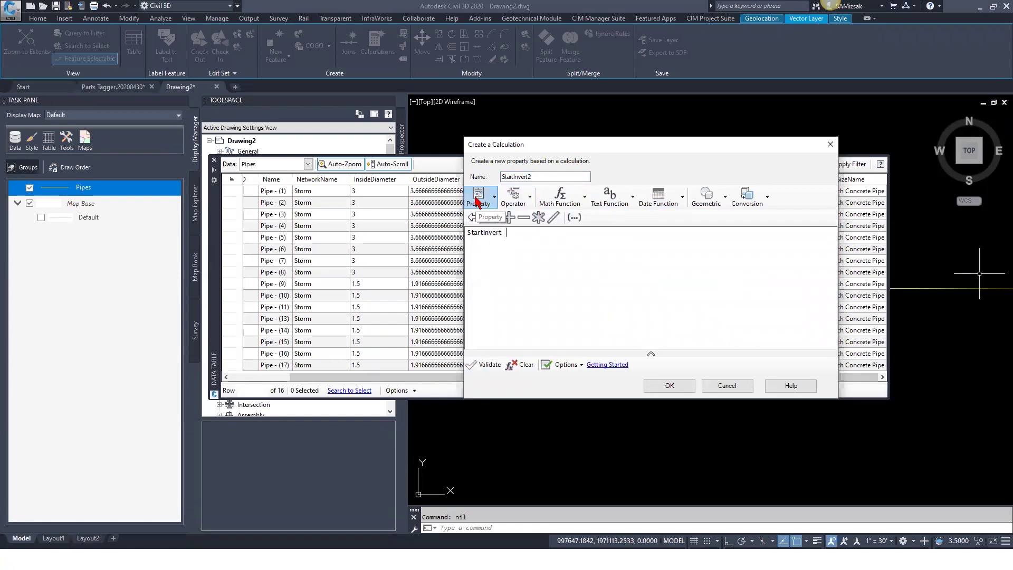
pyautogui.click(477, 200)
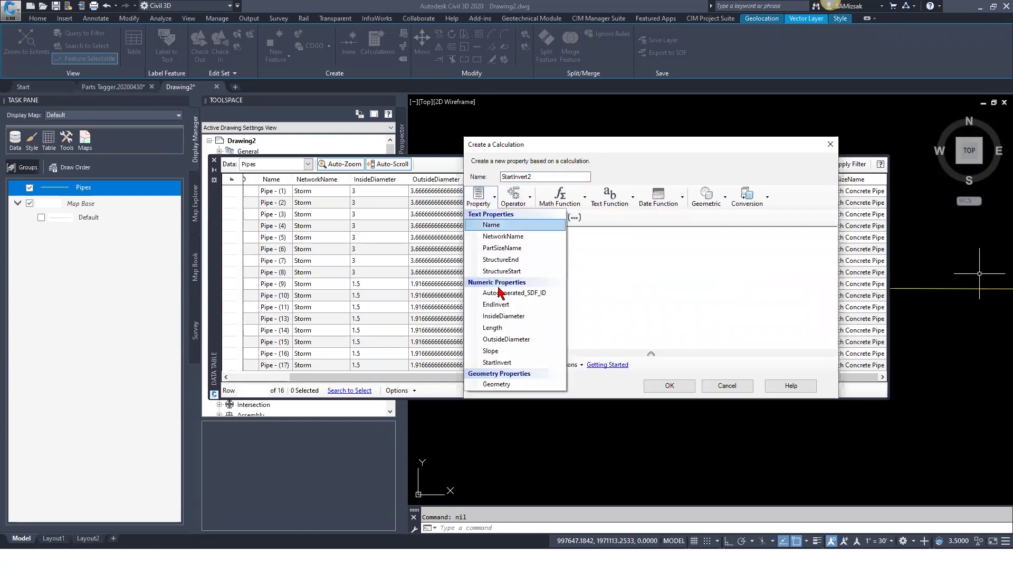
pyautogui.click(516, 316)
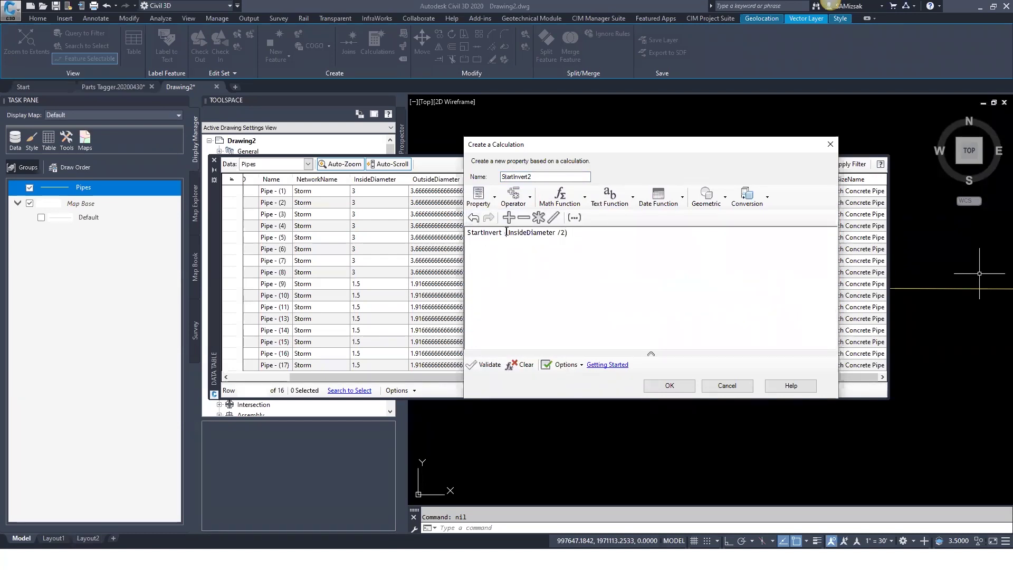
pyautogui.hotkey('shift', 'F10')
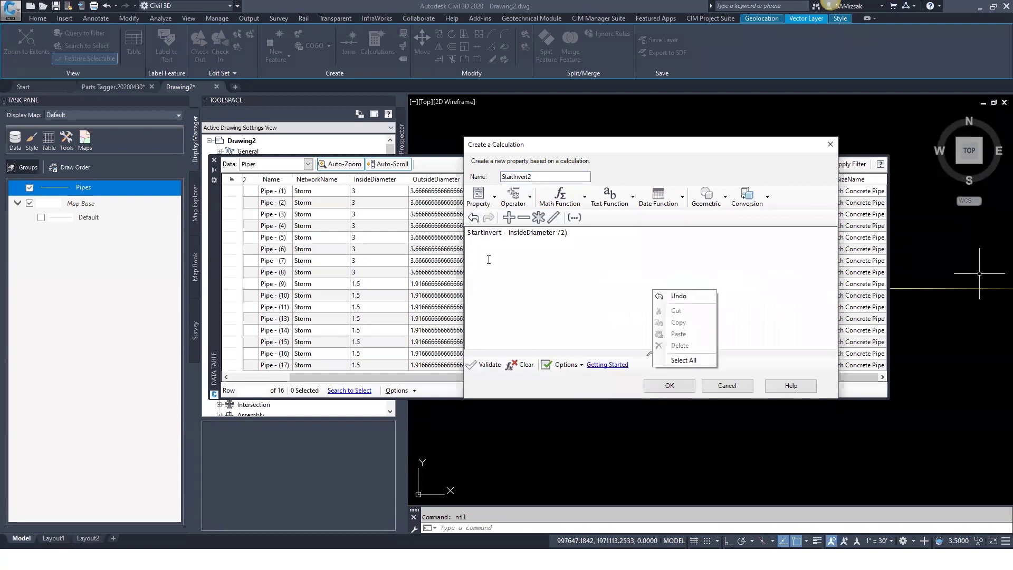
pyautogui.doubleClick(509, 233)
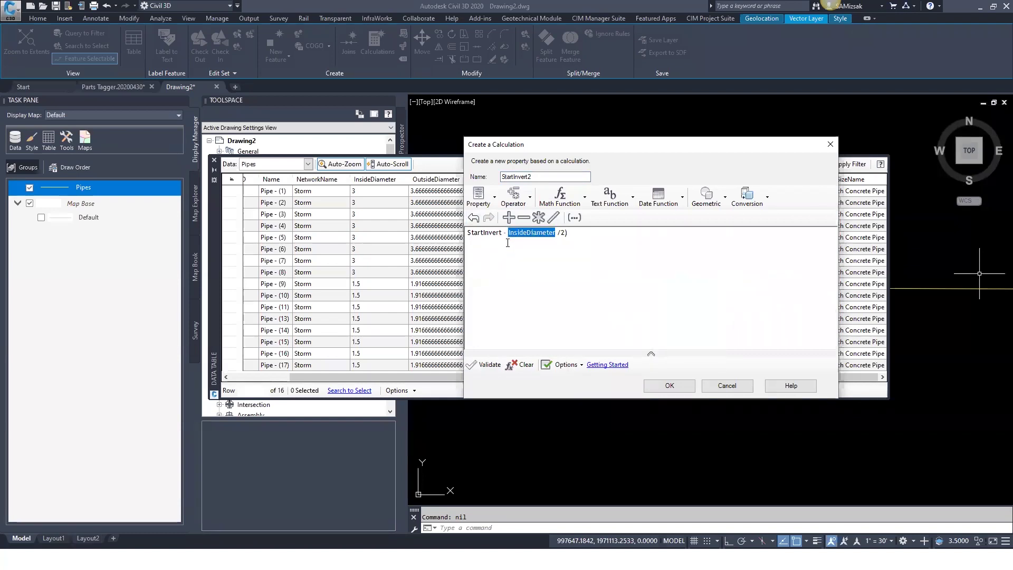
pyautogui.click(507, 242)
pyautogui.write('(')
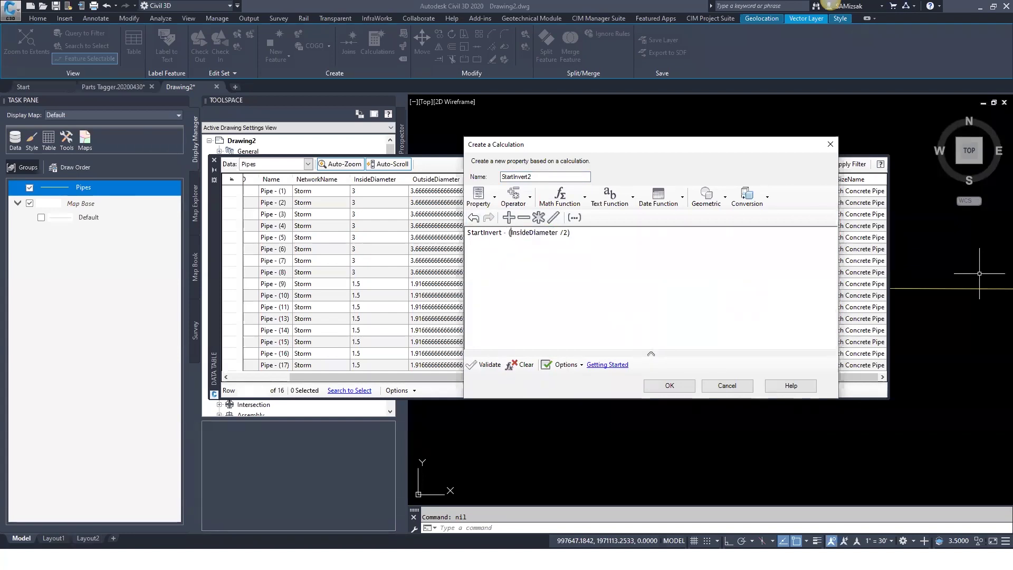
pyautogui.click(483, 365)
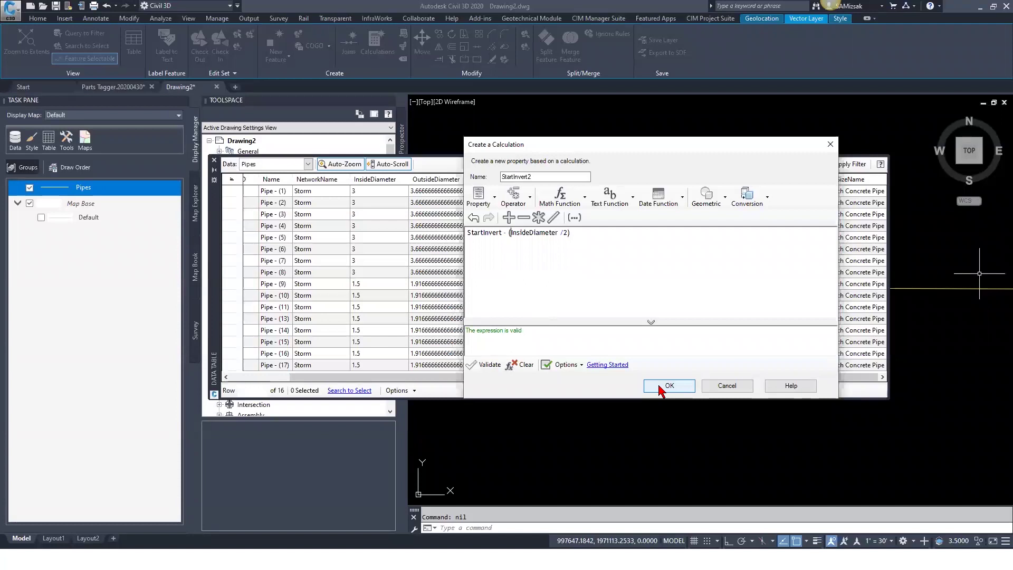
pyautogui.click(666, 386)
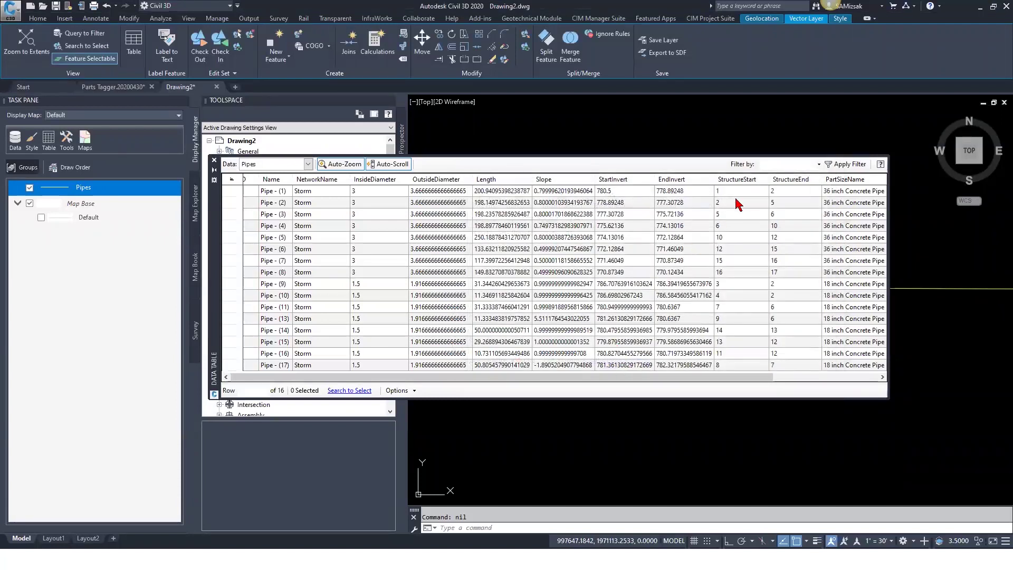
# Step: Move the StartInvert2 column between StartInvert and EndInvert in the Pipes data table
pyautogui.moveTo(681, 378); pyautogui.dragTo(823, 381)
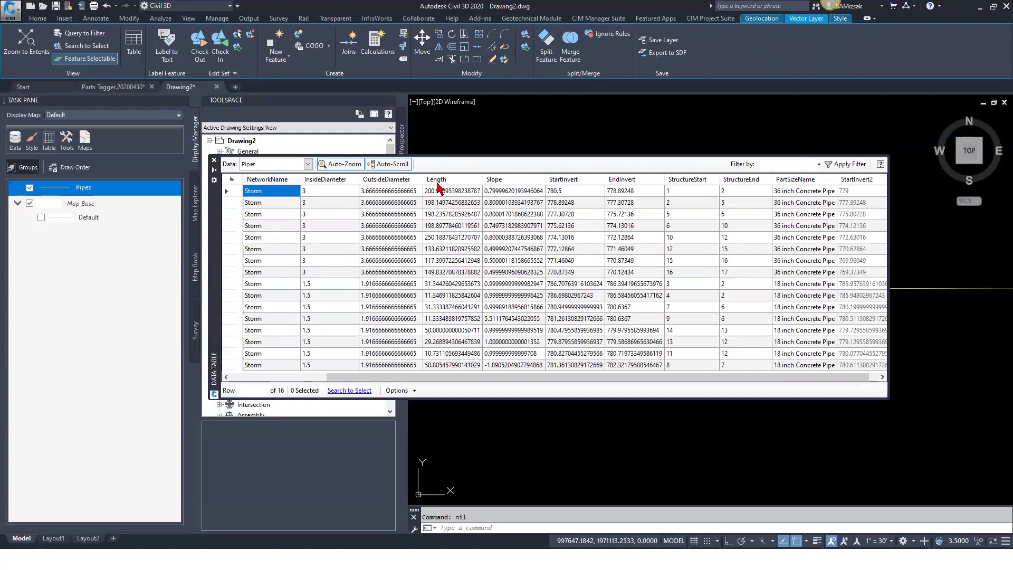
pyautogui.moveTo(854, 179); pyautogui.dragTo(605, 189)
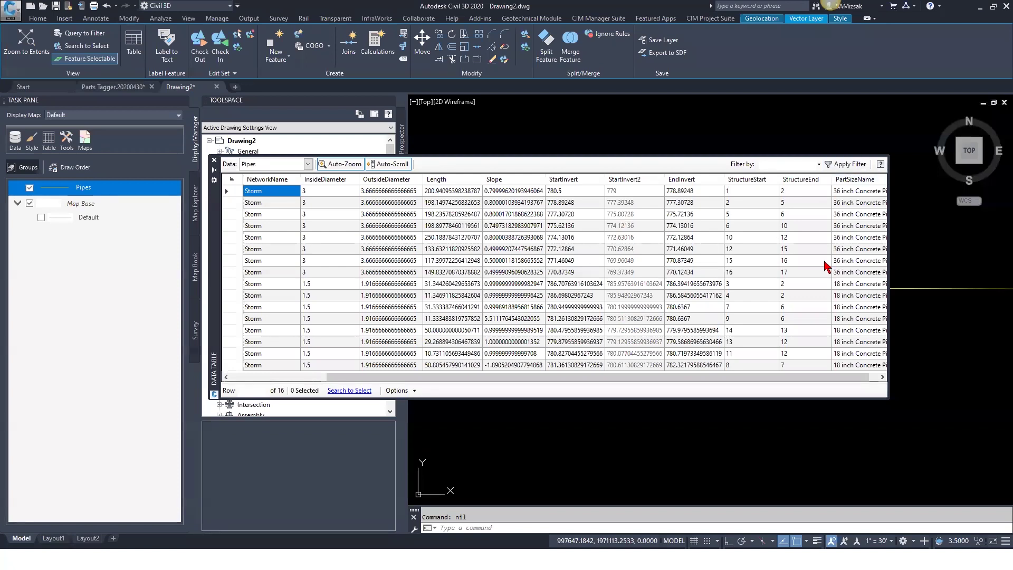
# Step: Add a second calculated property to the Pipes layer and name it EndInvert2
pyautogui.click(406, 391)
pyautogui.click(424, 349)
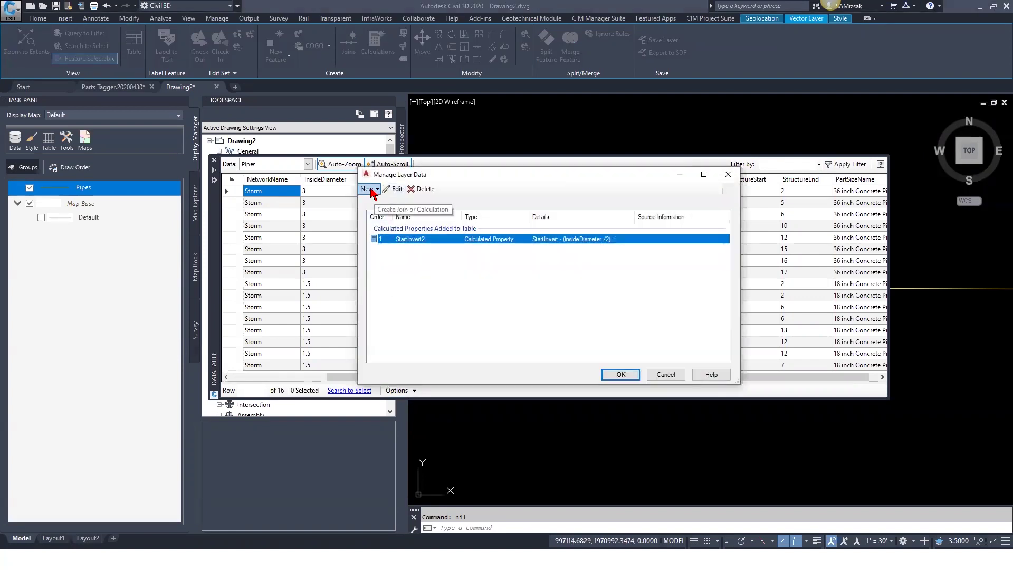
pyautogui.click(371, 189)
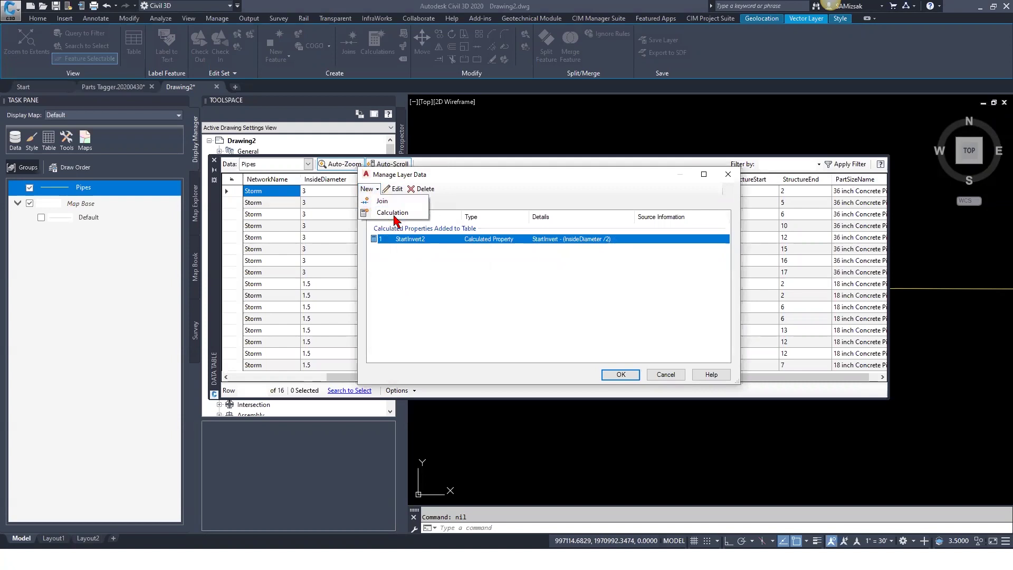
pyautogui.click(391, 212)
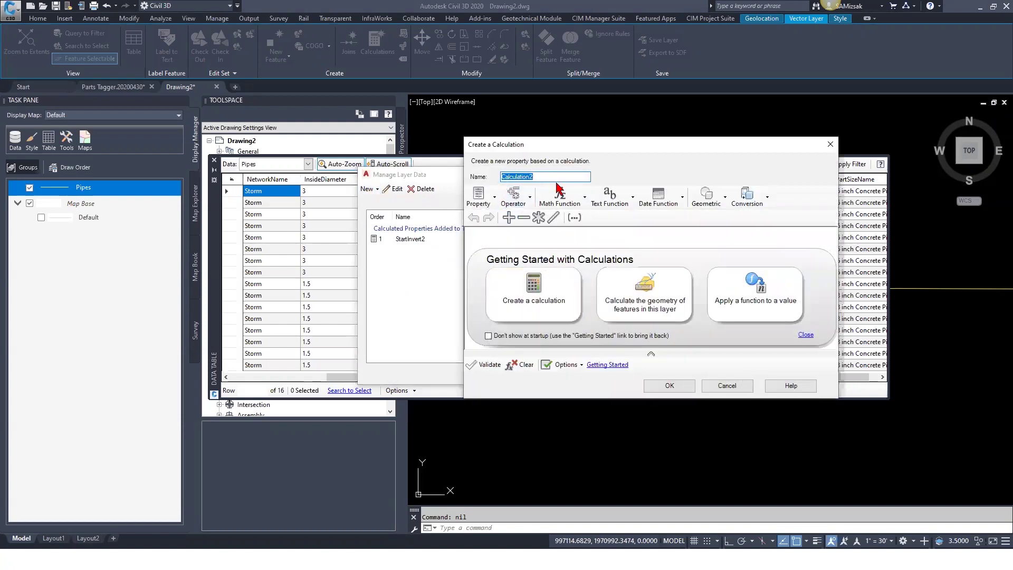
pyautogui.write('EndInvert2')
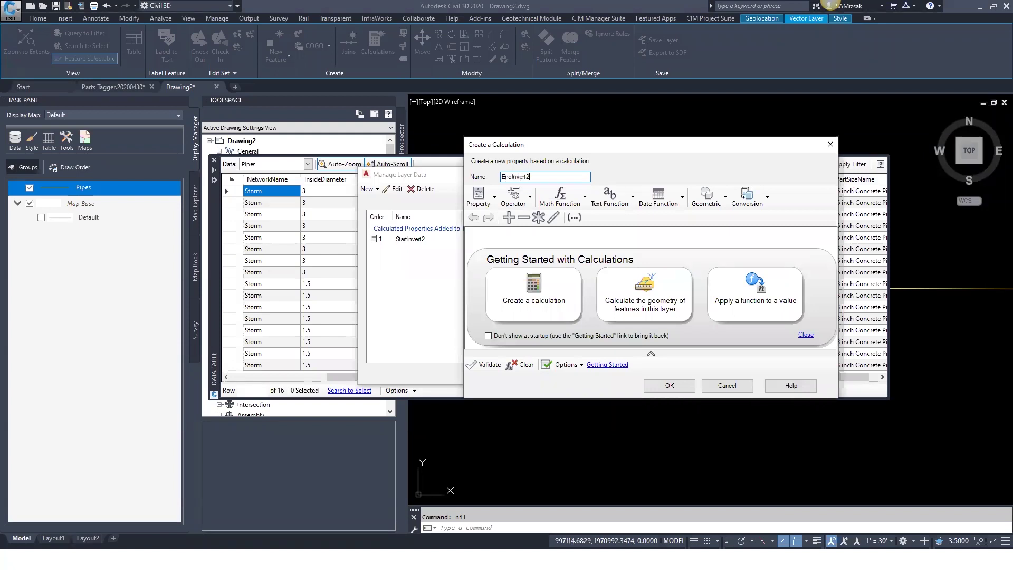
# Step: Define the EndInvert2 expression as EndInvert - (InsideDiameter /2), validate it and accept the layer's calculations
pyautogui.click(481, 197)
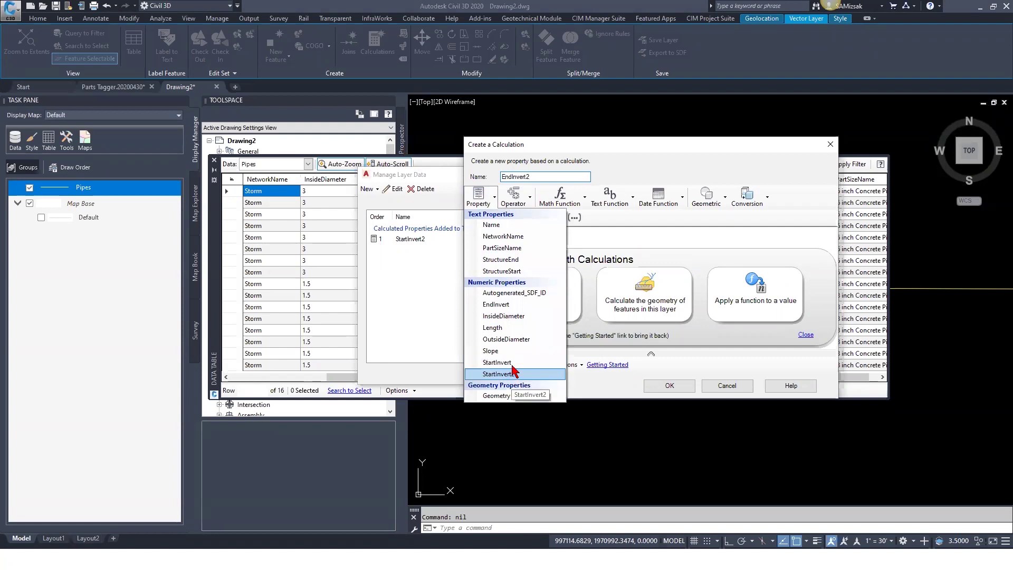
pyautogui.click(496, 304)
pyautogui.click(525, 218)
pyautogui.write('(')
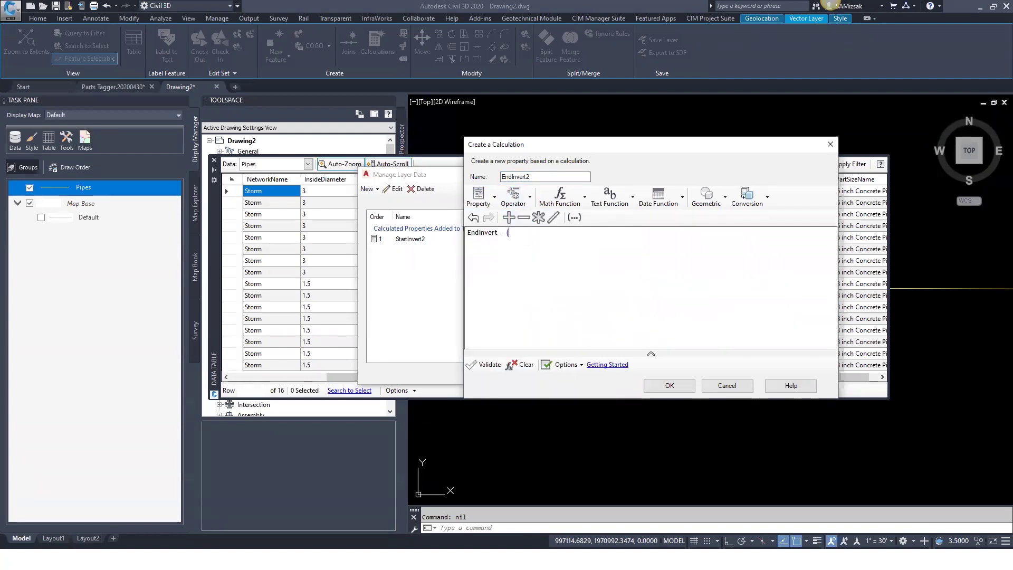
pyautogui.click(478, 197)
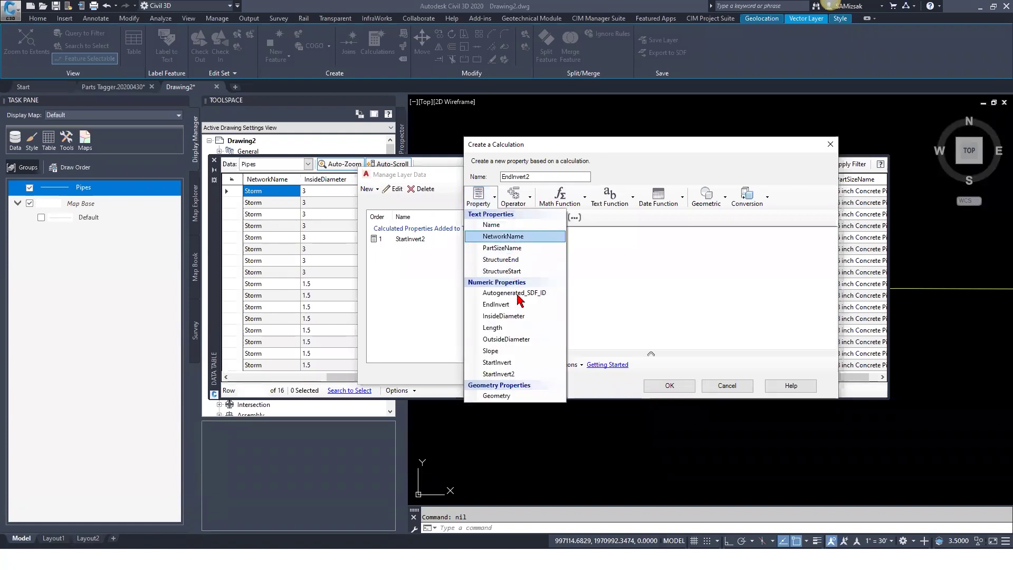
pyautogui.click(504, 316)
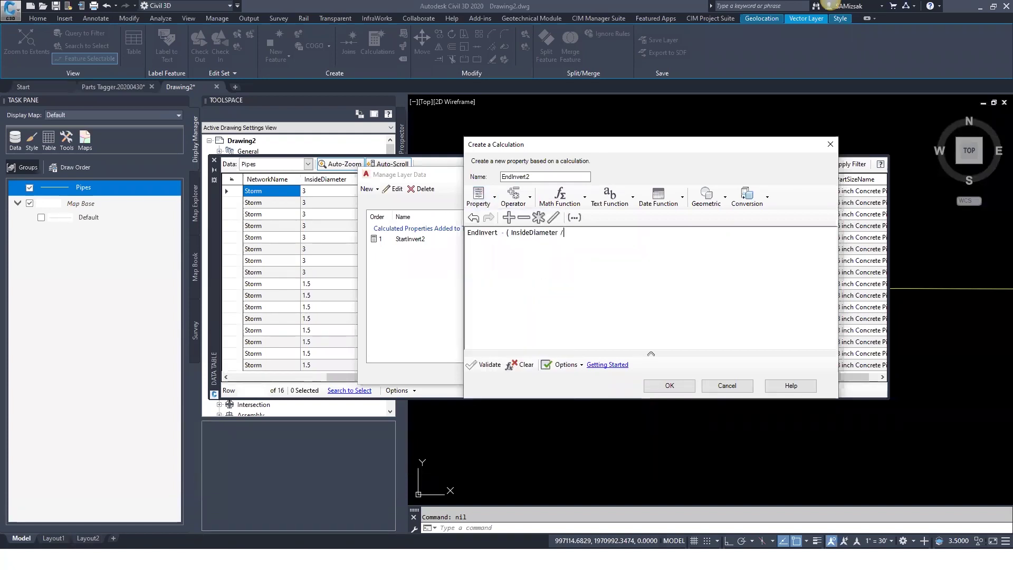
pyautogui.click(486, 369)
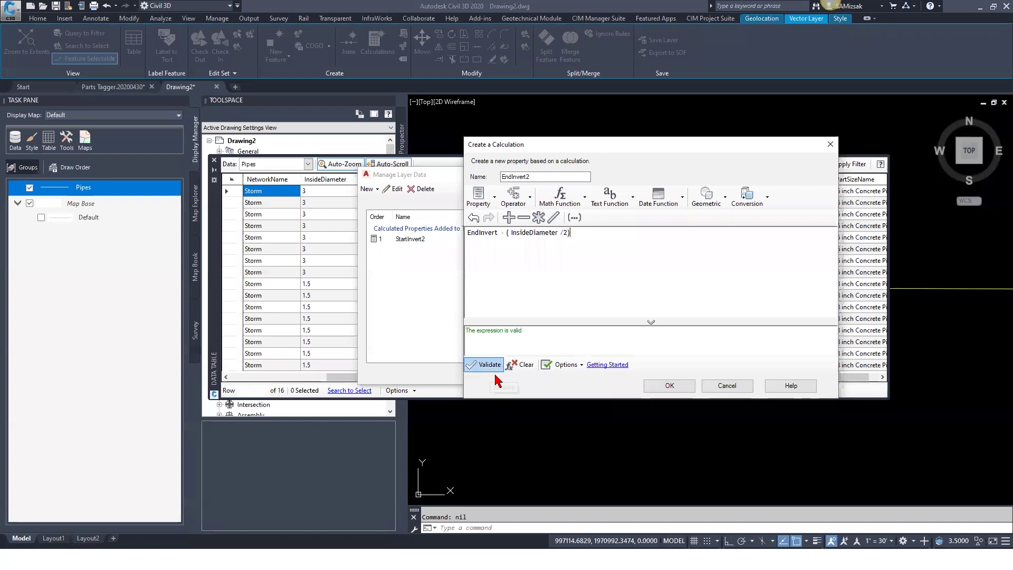
pyautogui.click(674, 386)
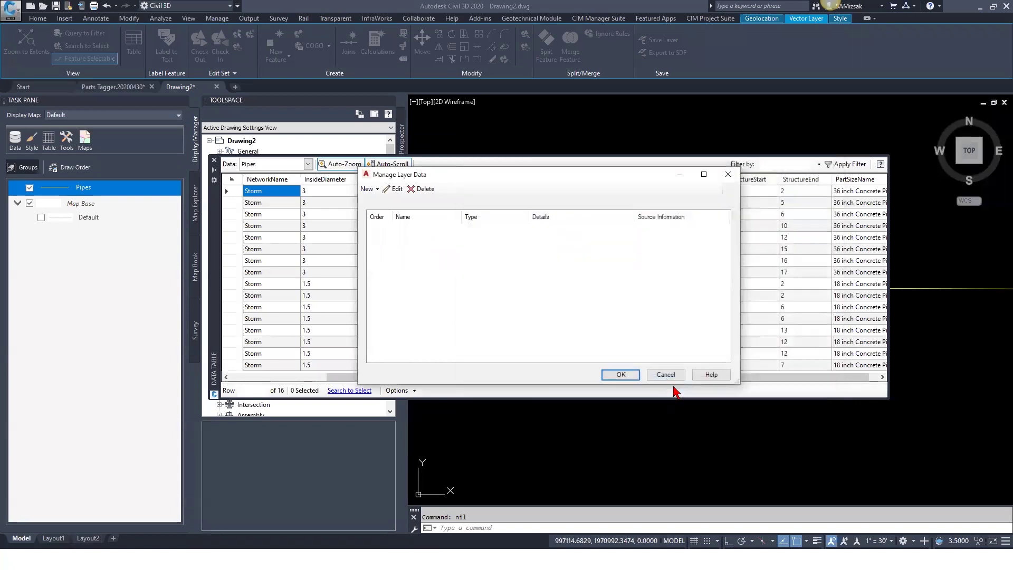
pyautogui.click(564, 375)
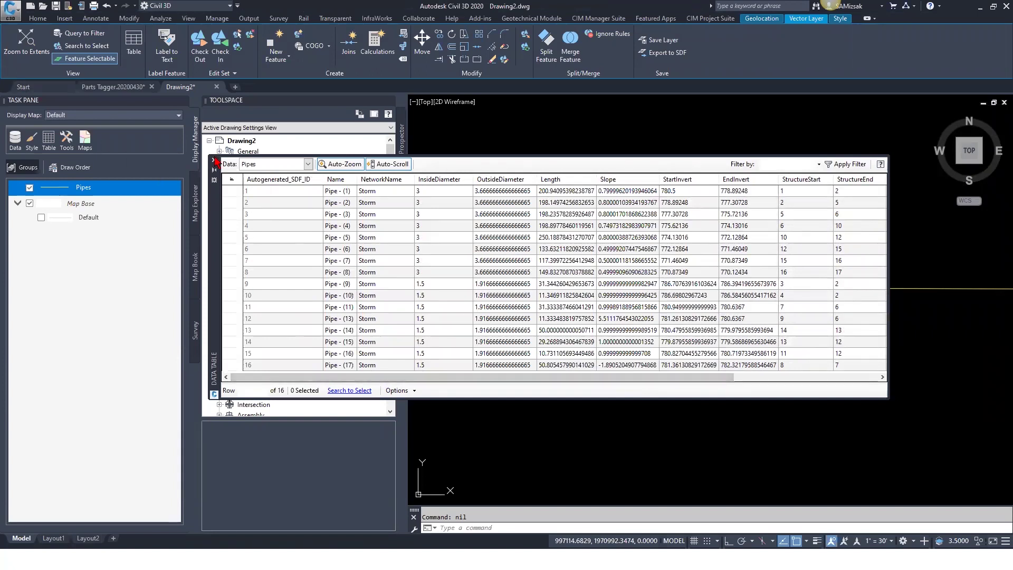
# Step: Close the data table and export the Pipes layer data to an SDF file named Pipes2.sdf in the Drawings - ATG folder
pyautogui.click(214, 160)
pyautogui.rightClick(76, 190)
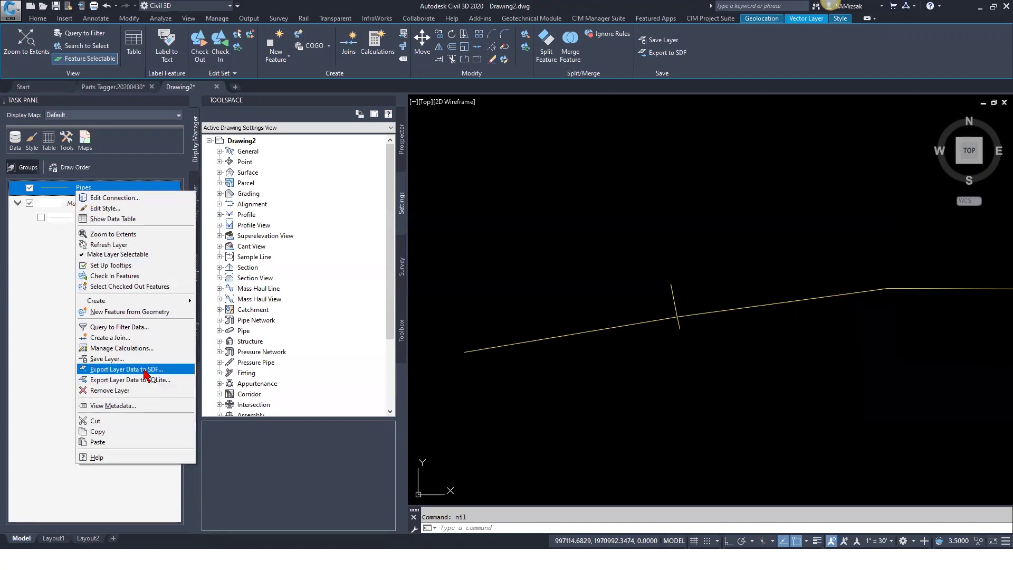
pyautogui.click(126, 369)
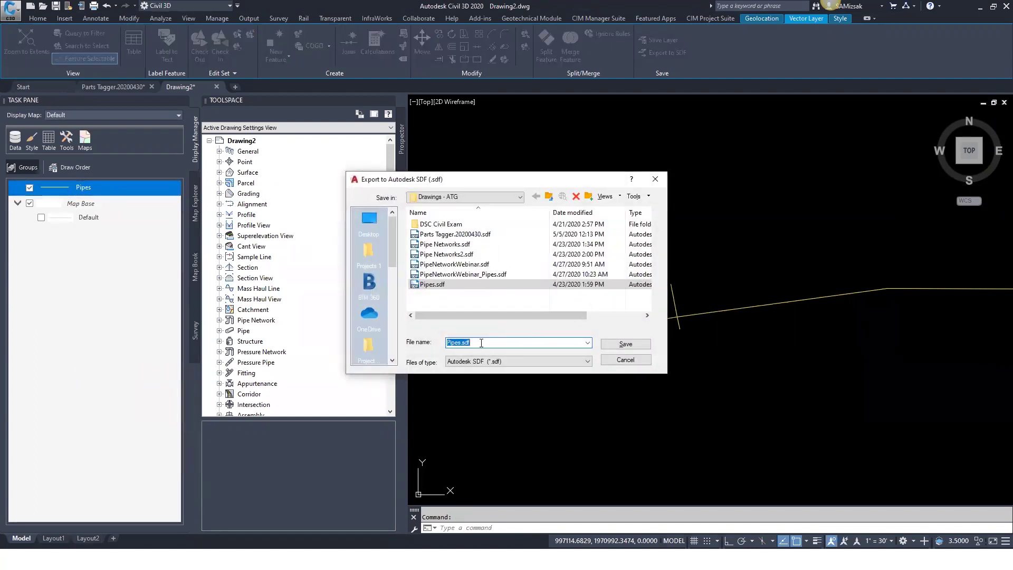
pyautogui.click(468, 362)
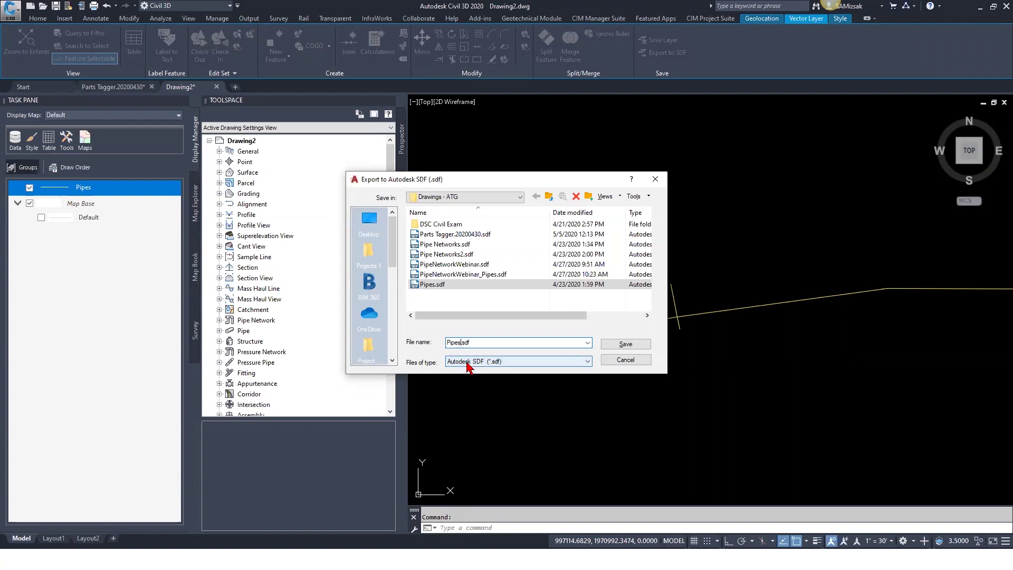
pyautogui.click(458, 343)
pyautogui.write('2')
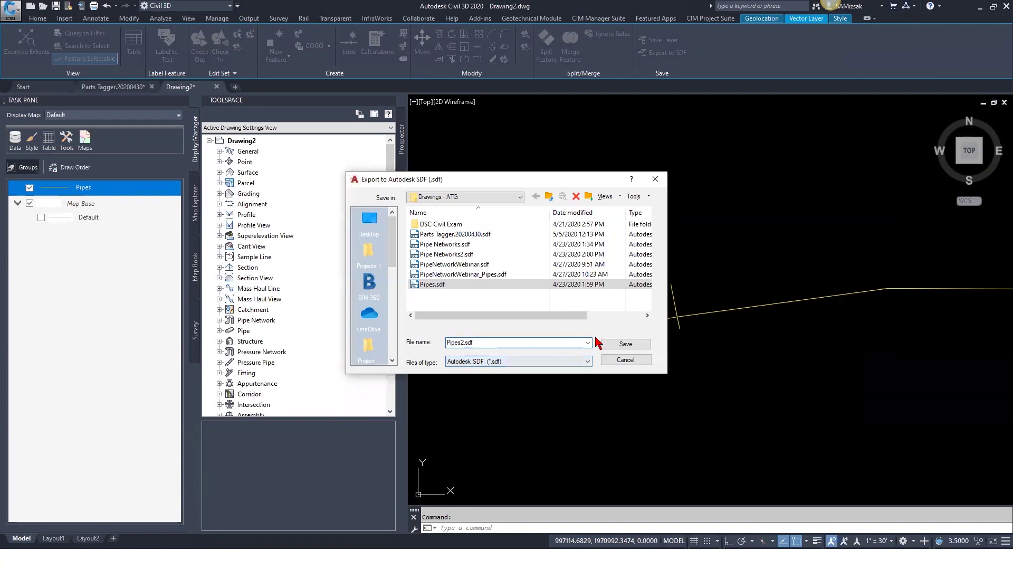
pyautogui.click(617, 343)
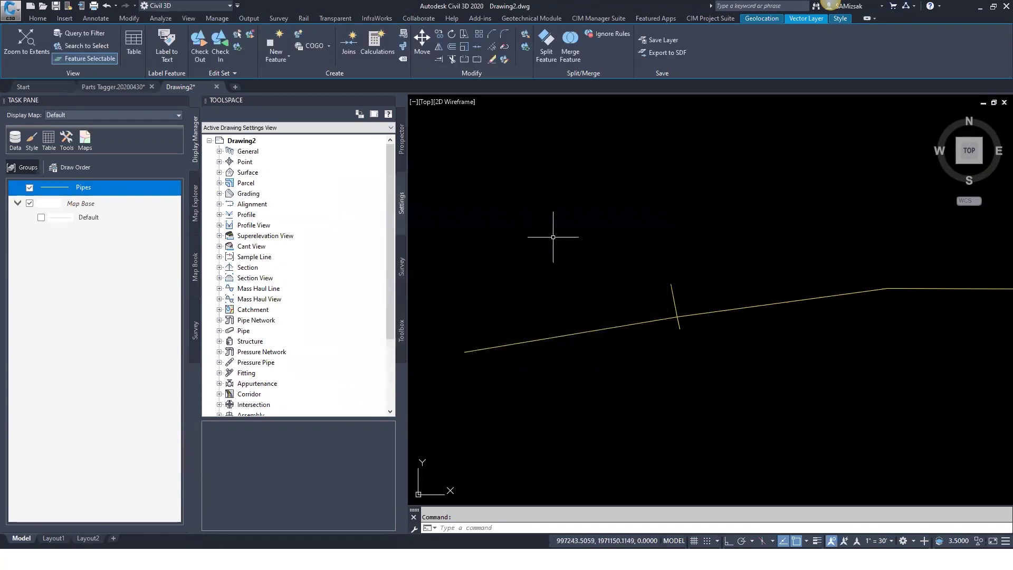
# Step: Remove the Pipes layer from the map, discarding its styling
pyautogui.scroll(-4, 588, 243)
pyautogui.press('Escape')
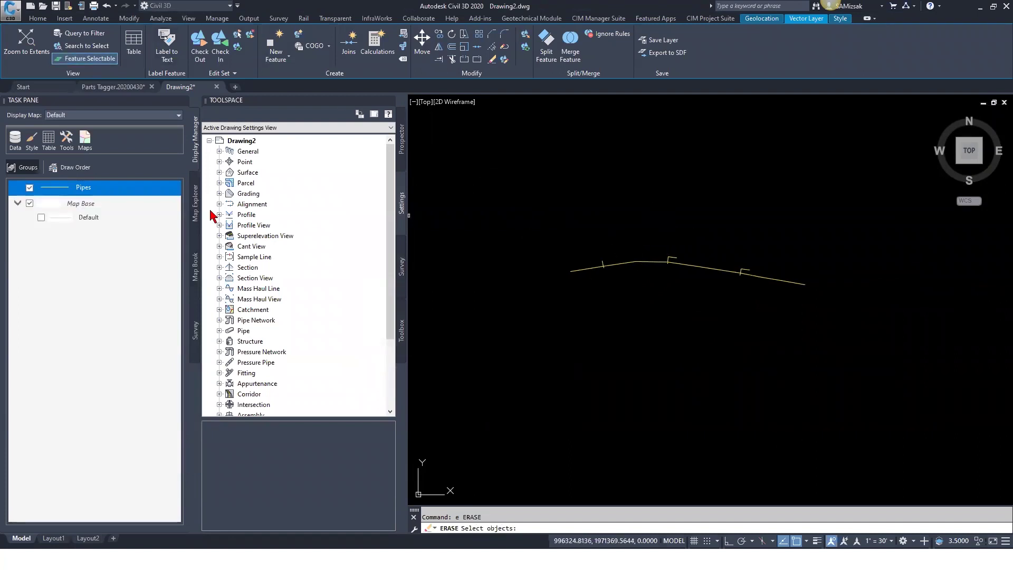
pyautogui.rightClick(82, 187)
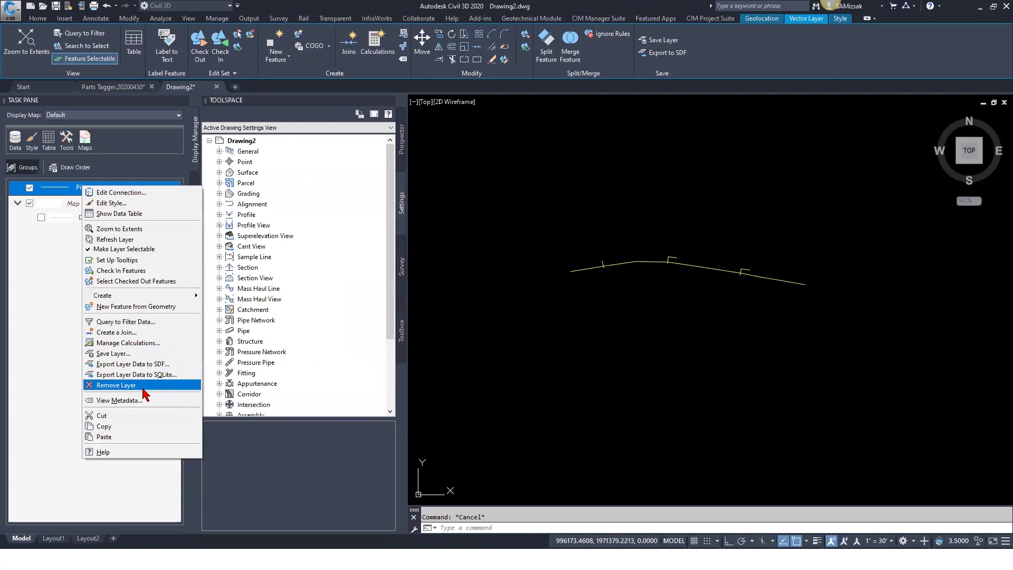
pyautogui.click(116, 385)
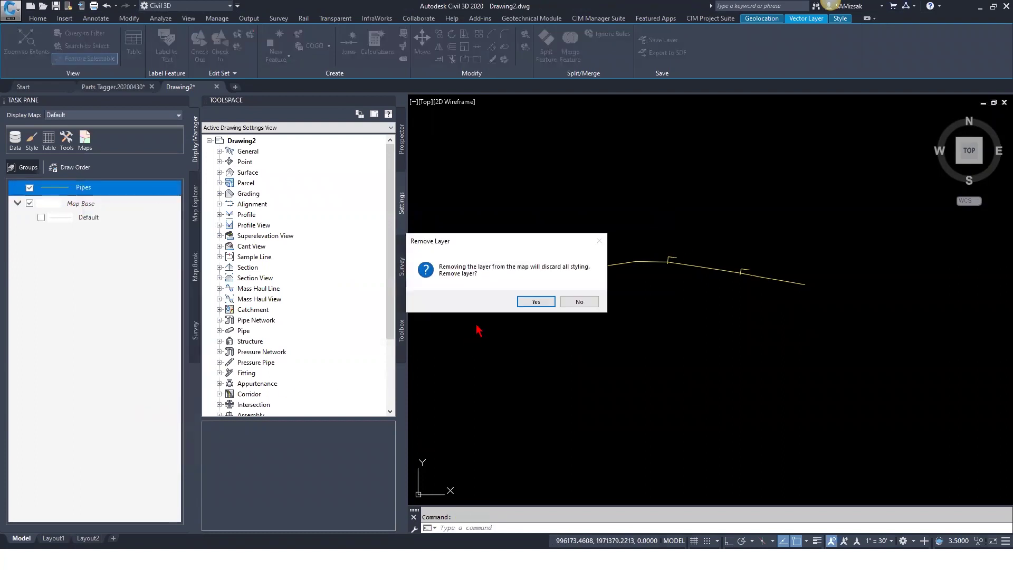
pyautogui.click(532, 301)
# Step: Start a map import of Pipes2.sdf from the Drawings - ATG folder
pyautogui.write('mapimport')
pyautogui.press('Return')
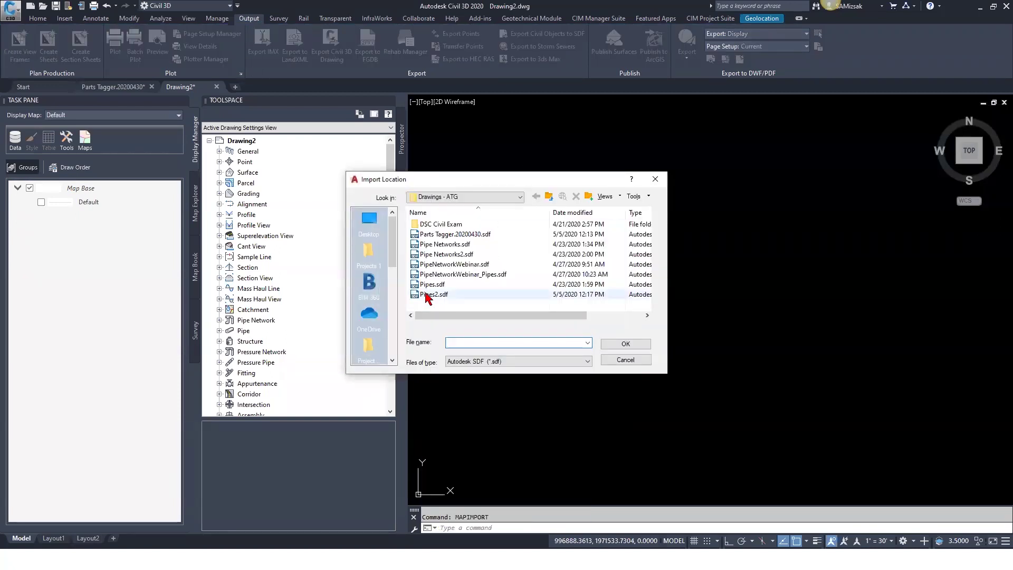
pyautogui.click(429, 295)
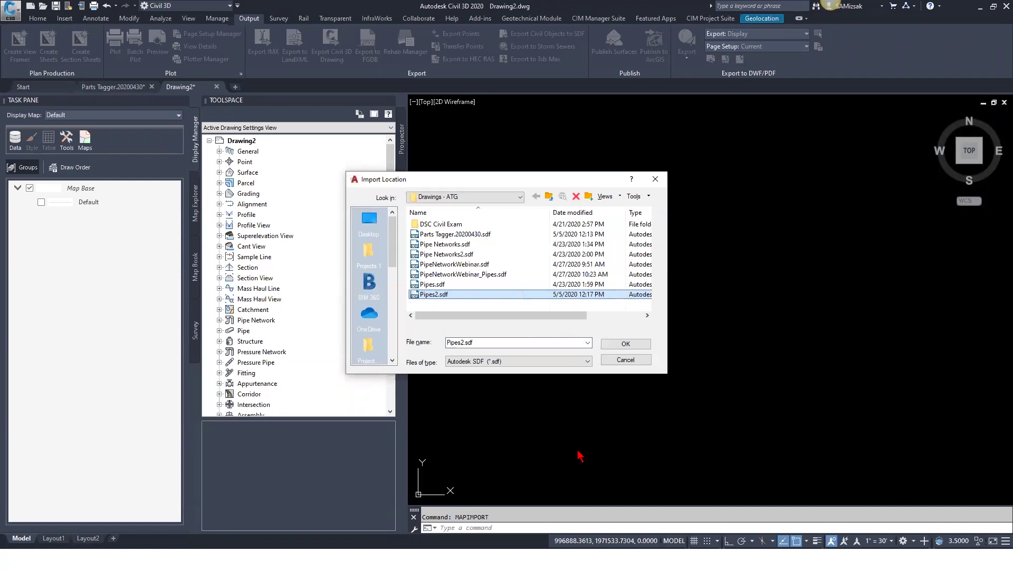
pyautogui.click(621, 345)
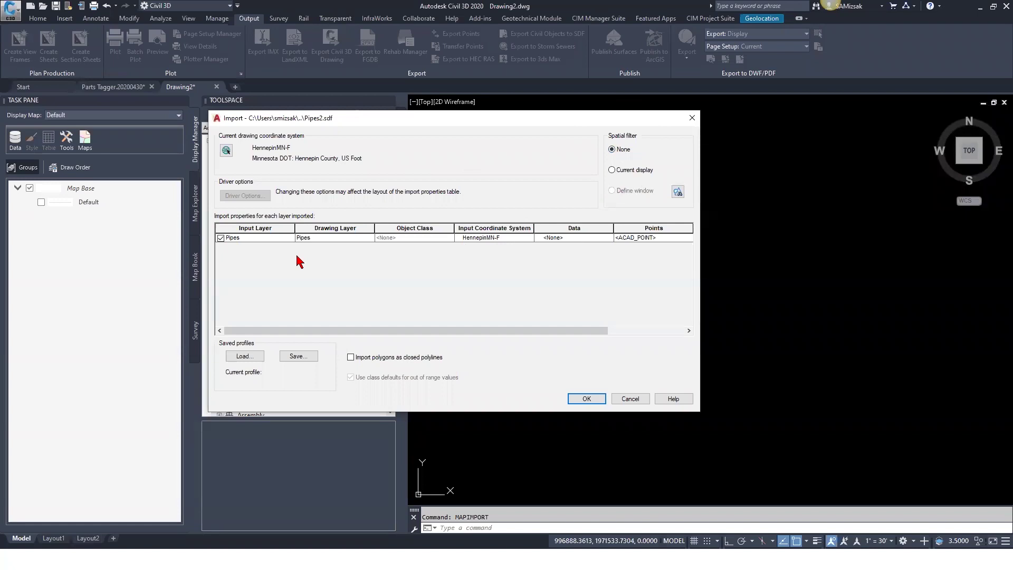
# Step: Set the Pipes input layer's attribute data to create object data in the Pipes table
pyautogui.click(575, 238)
pyautogui.click(576, 239)
pyautogui.click(576, 236)
pyautogui.click(609, 238)
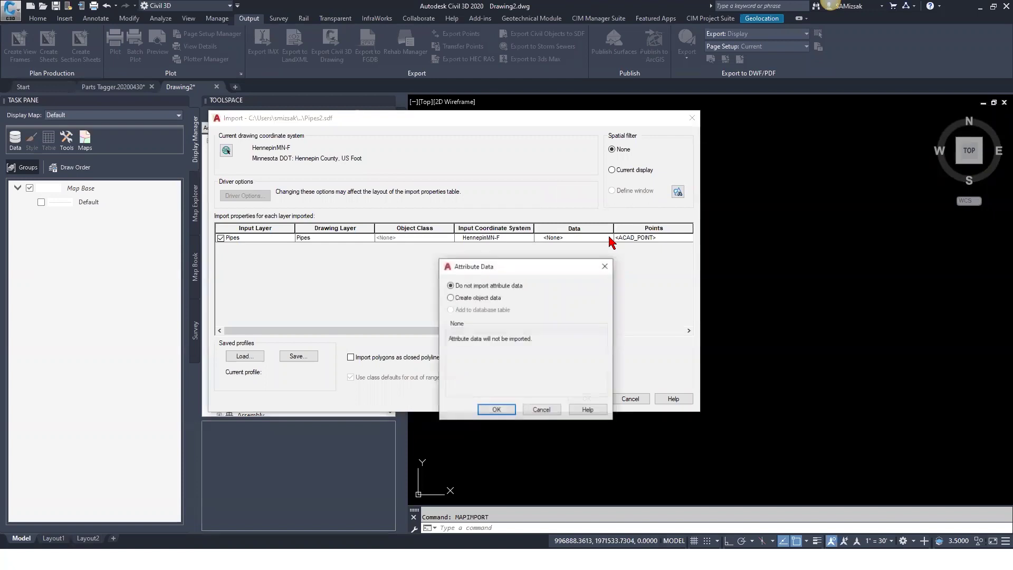
pyautogui.click(451, 298)
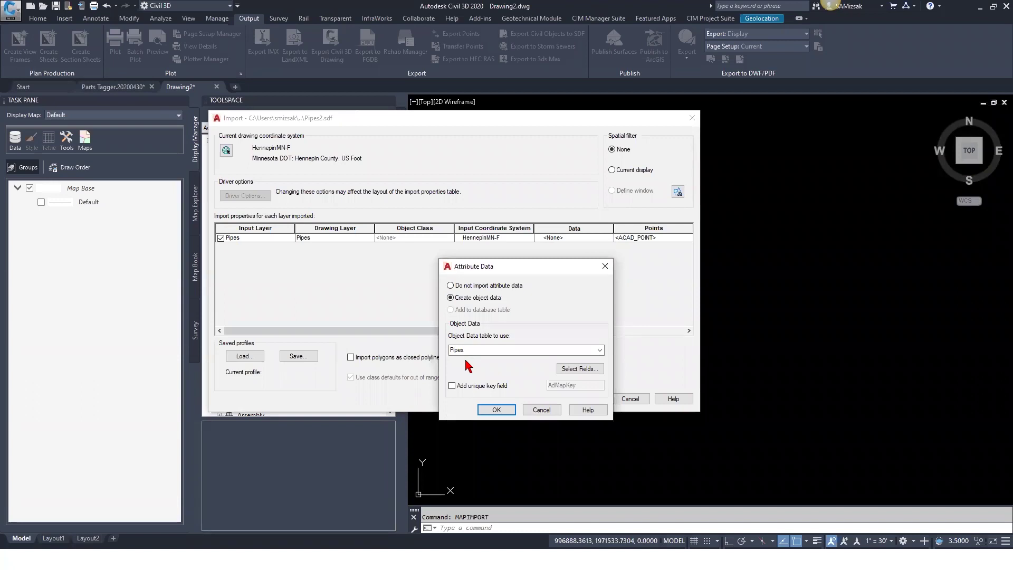
# Step: Exclude StartInvert, EndInvert, OutsideDiameter and NetworkName from the object data field mapping and accept it
pyautogui.click(582, 370)
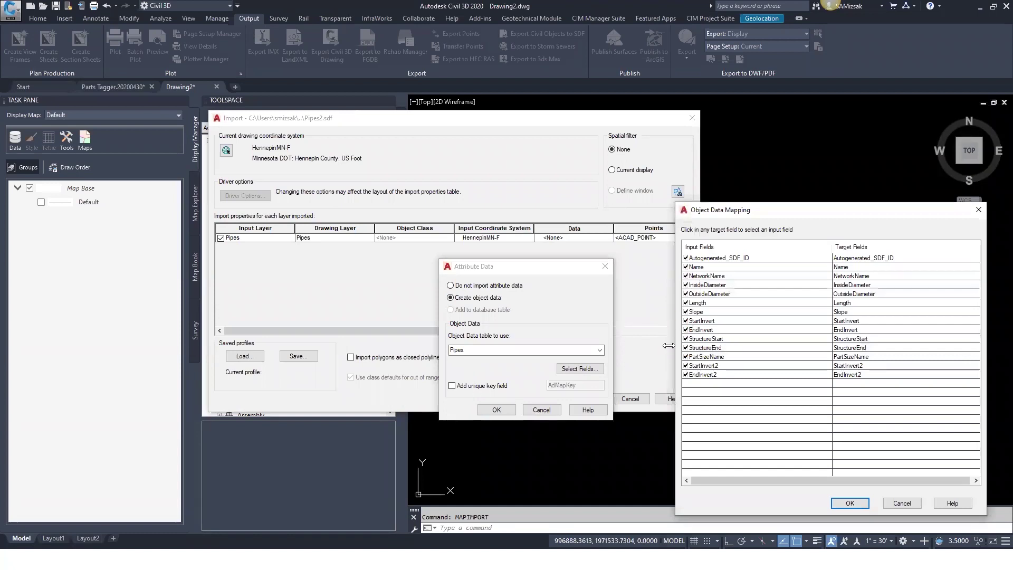
pyautogui.click(686, 321)
pyautogui.click(687, 330)
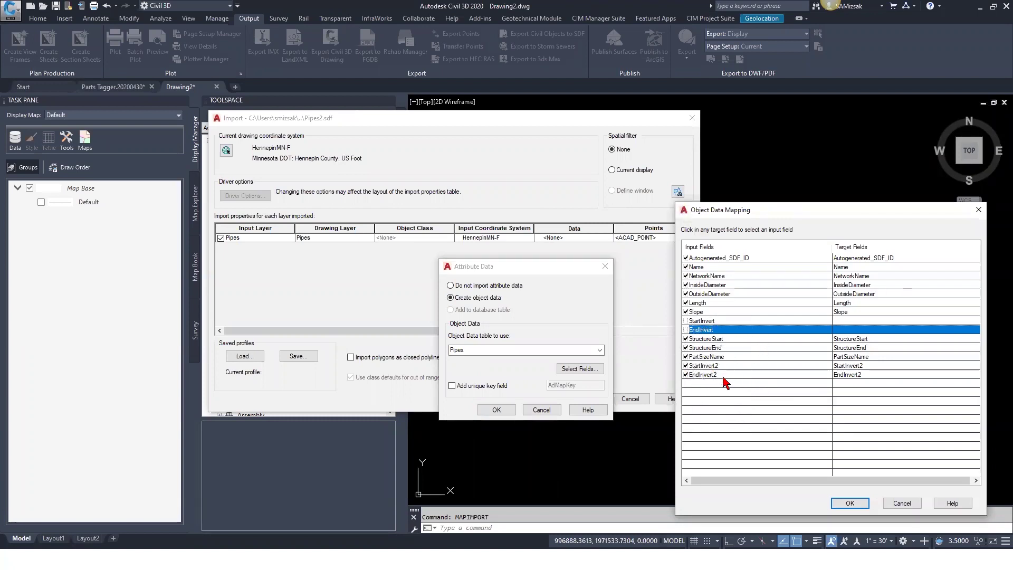
pyautogui.click(687, 295)
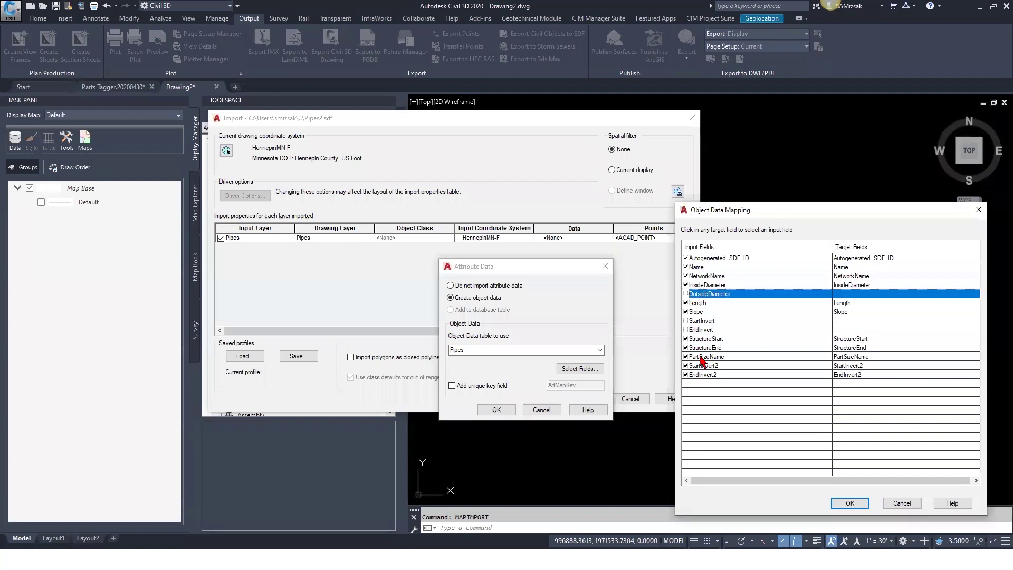
pyautogui.click(687, 276)
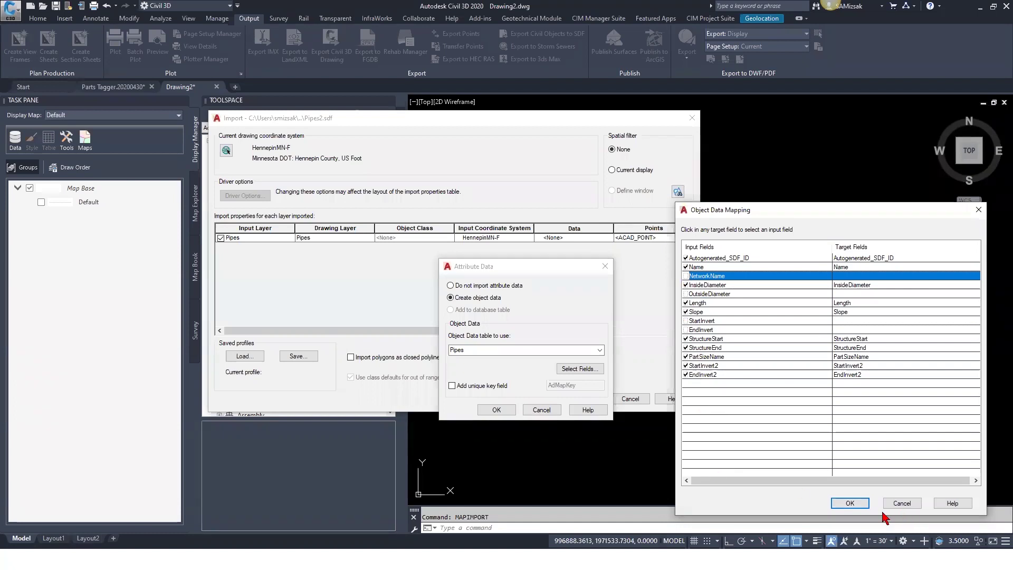
pyautogui.click(848, 504)
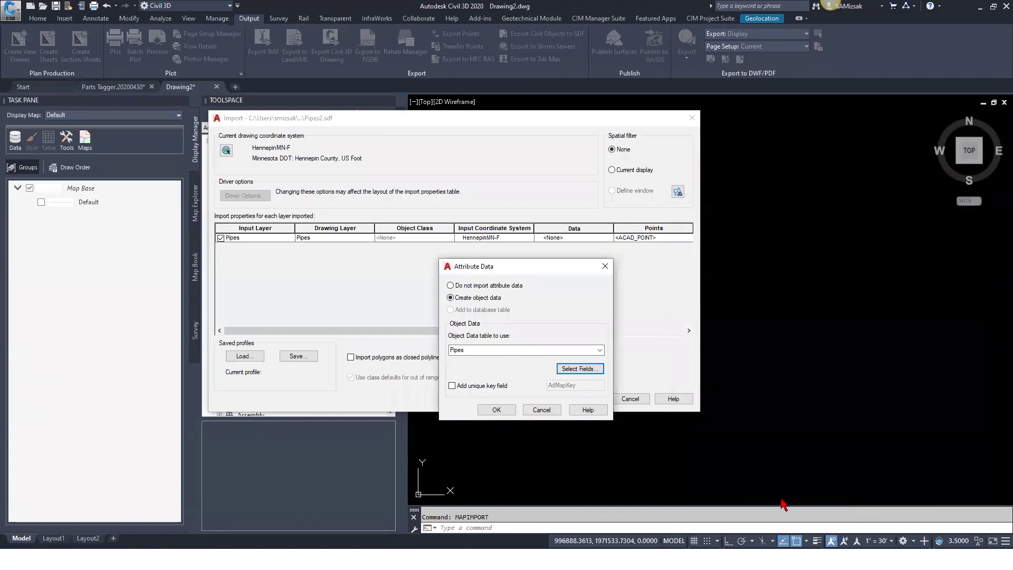
# Step: Accept the attribute data settings and import the Pipes layer into the drawing
pyautogui.click(496, 410)
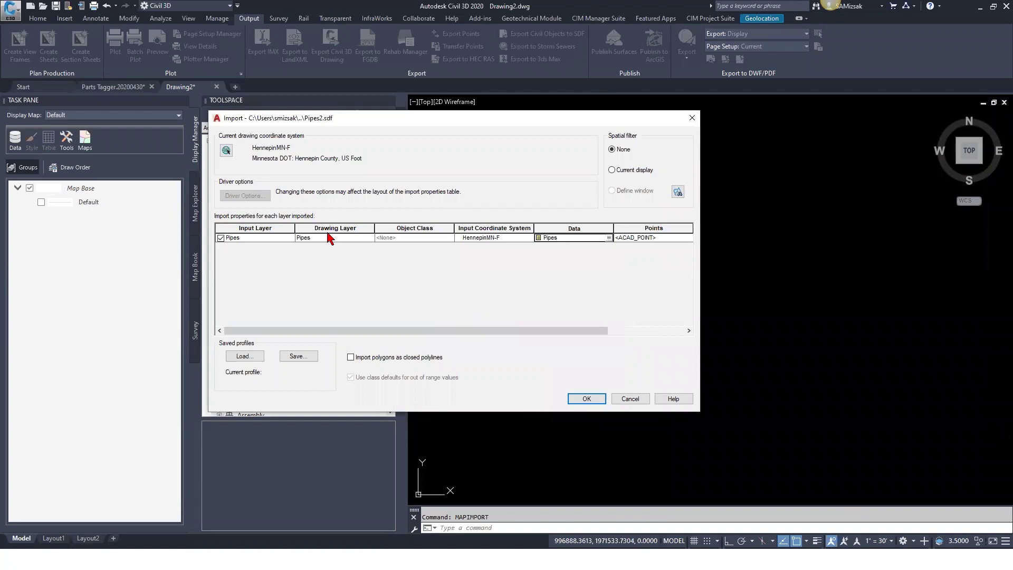
pyautogui.press('ctrl')
pyautogui.press('ctrl')
pyautogui.click(587, 399)
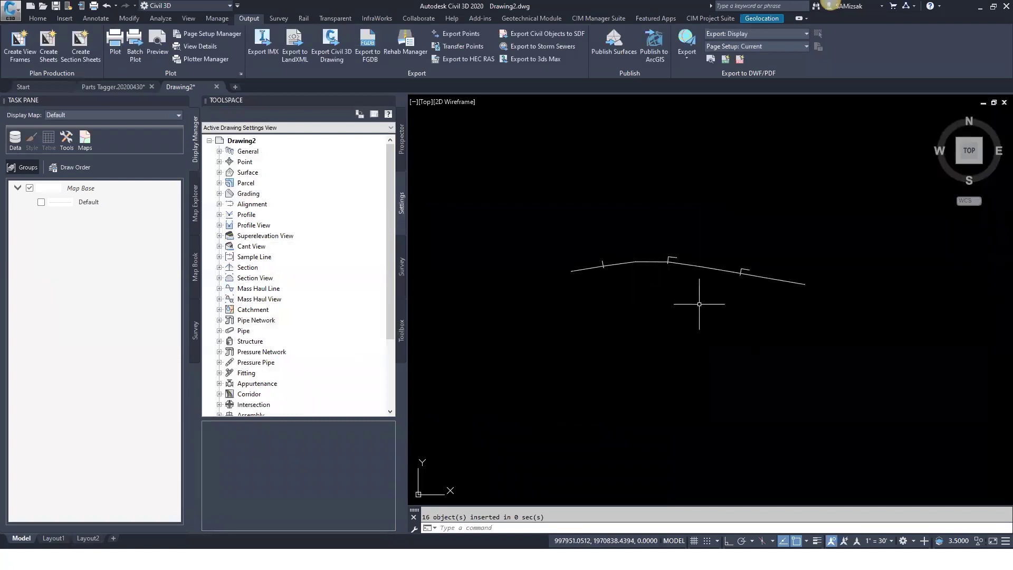
# Step: Inspect the Pipes object data of the imported line just past the middle bend, including its inverts, and clear the selection
pyautogui.click(686, 259)
pyautogui.click(678, 276)
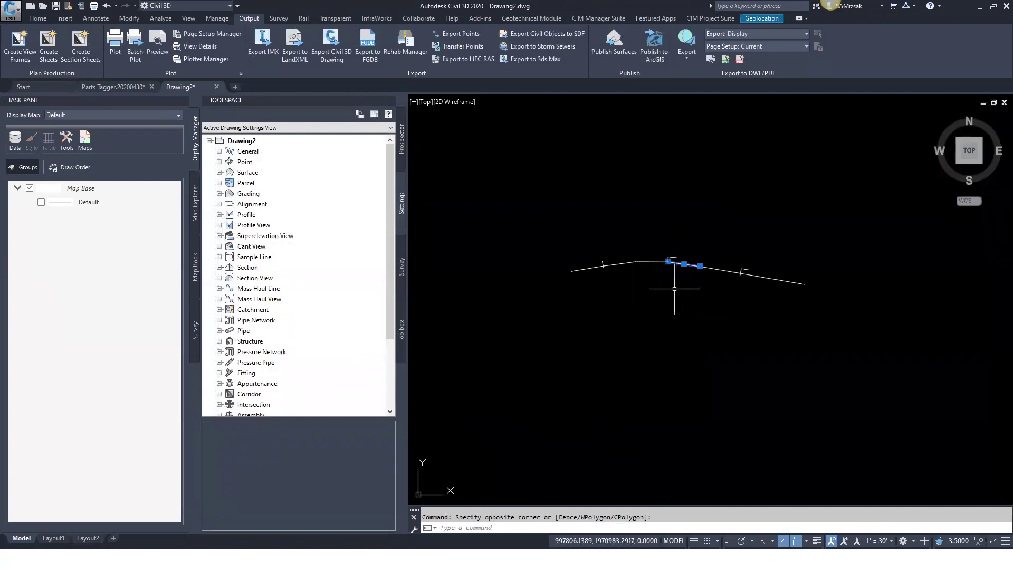
pyautogui.rightClick(660, 304)
pyautogui.click(692, 387)
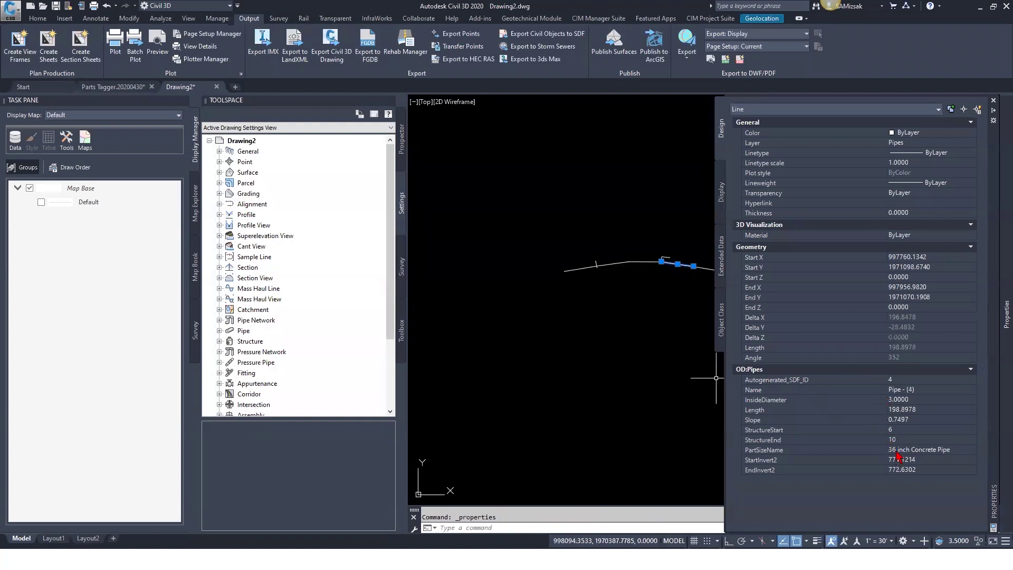
pyautogui.click(913, 390)
pyautogui.click(993, 100)
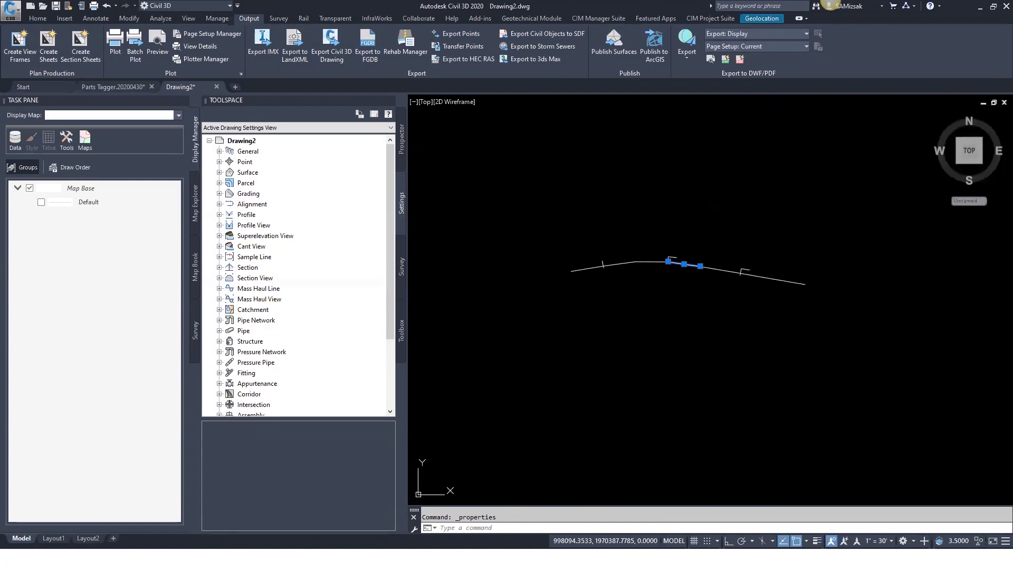
pyautogui.click(605, 260)
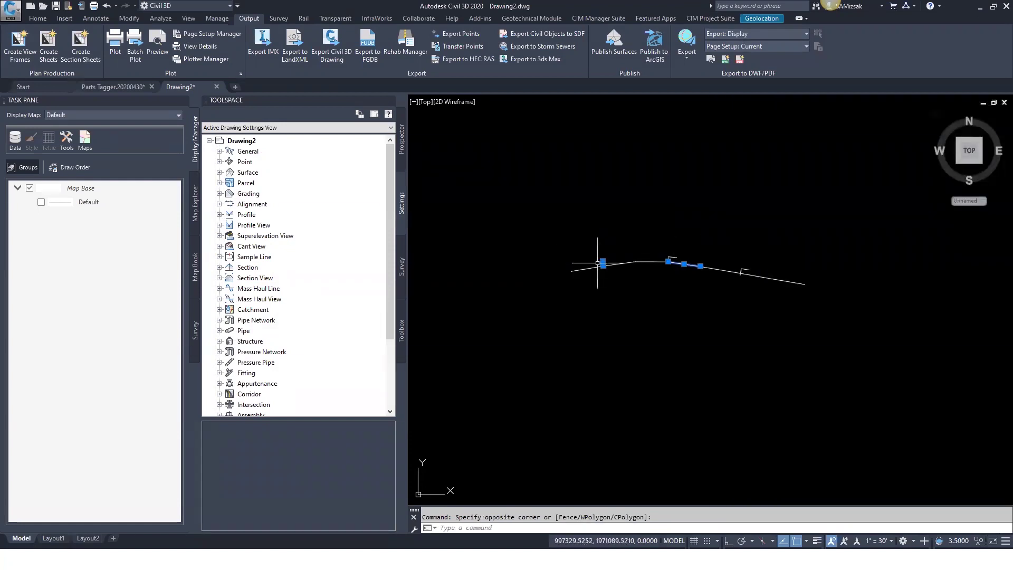
pyautogui.rightClick(632, 322)
pyautogui.press('Escape')
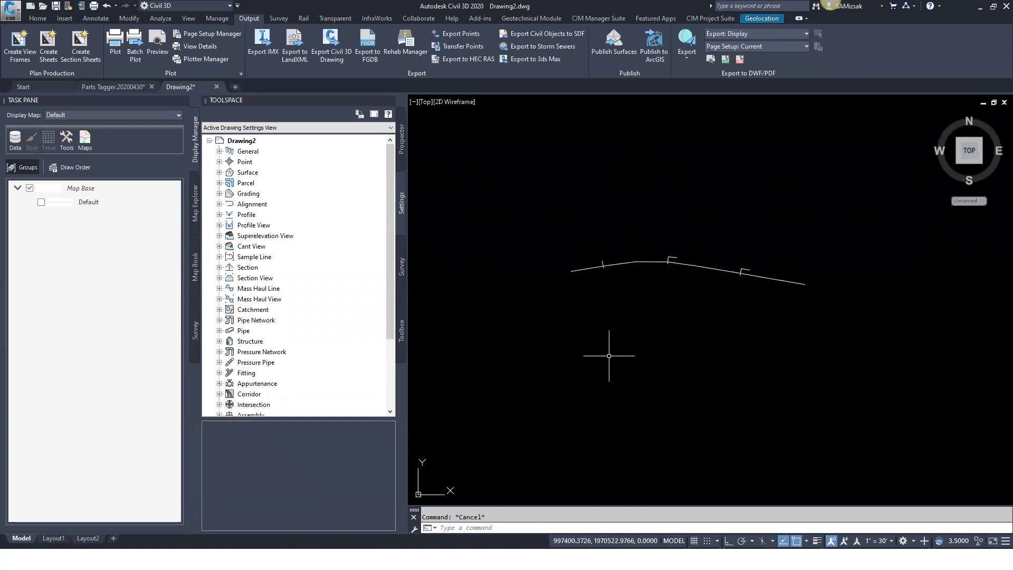
# Step: Start a map export to an Autodesk SDF file named Pipe3 in the Drawings - ATG folder
pyautogui.write('mapexort')
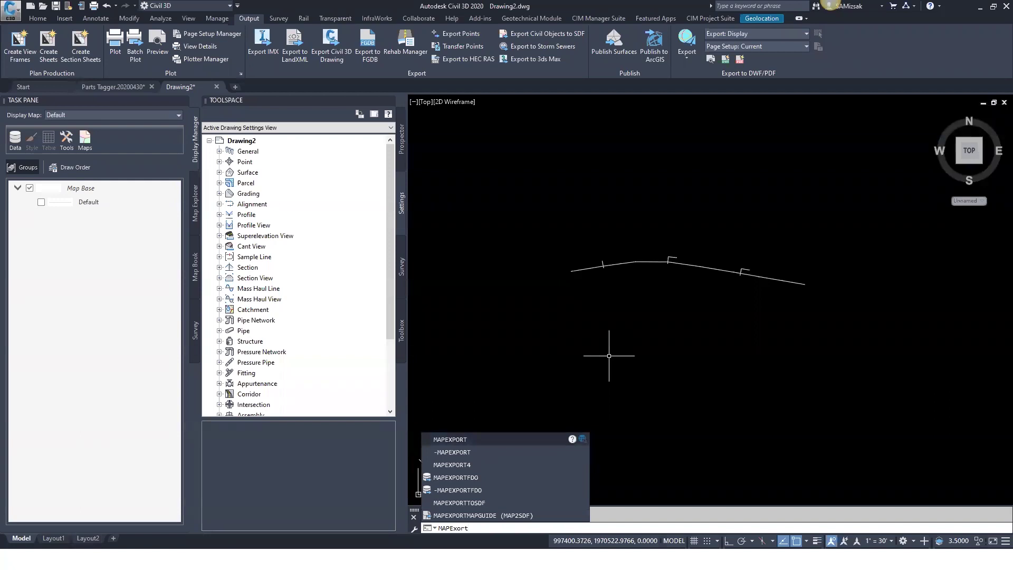
pyautogui.press('Return')
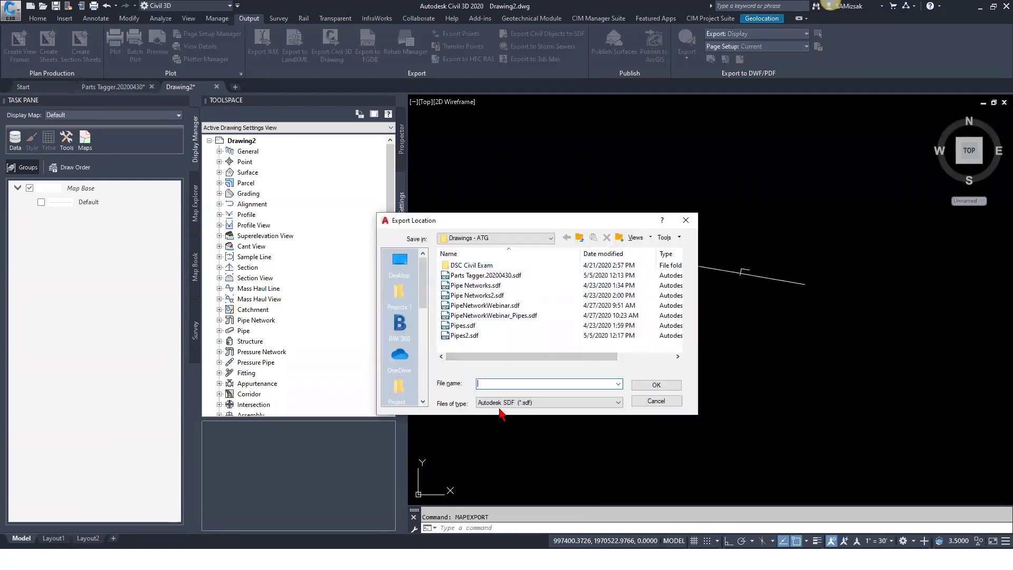
pyautogui.write('Pipe')
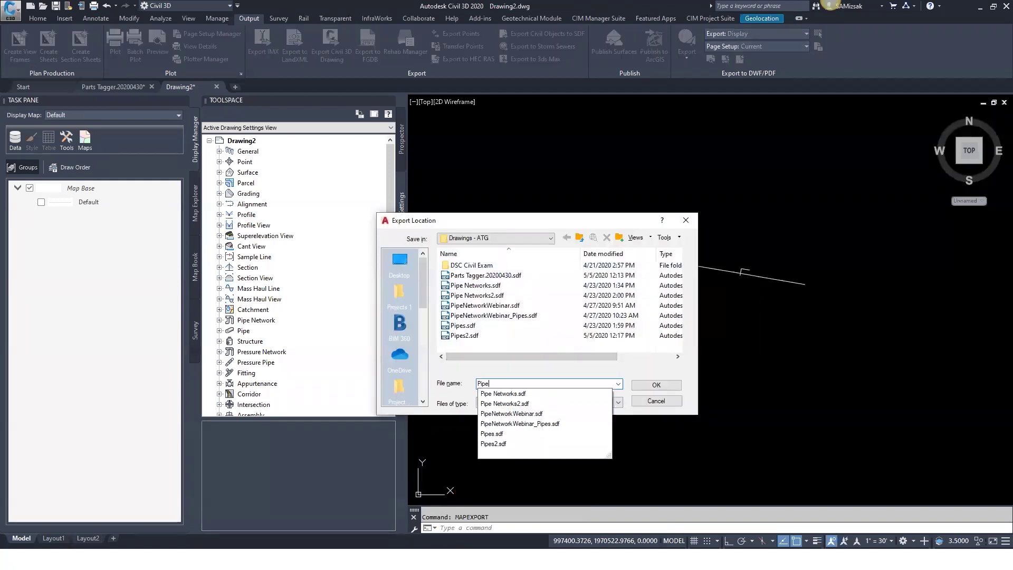
pyautogui.write('3')
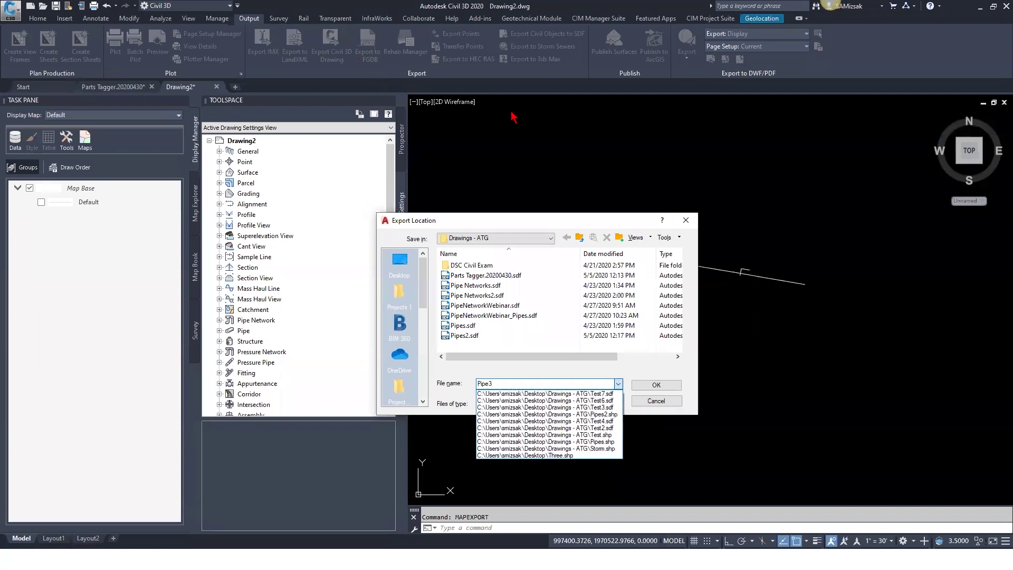
pyautogui.click(657, 389)
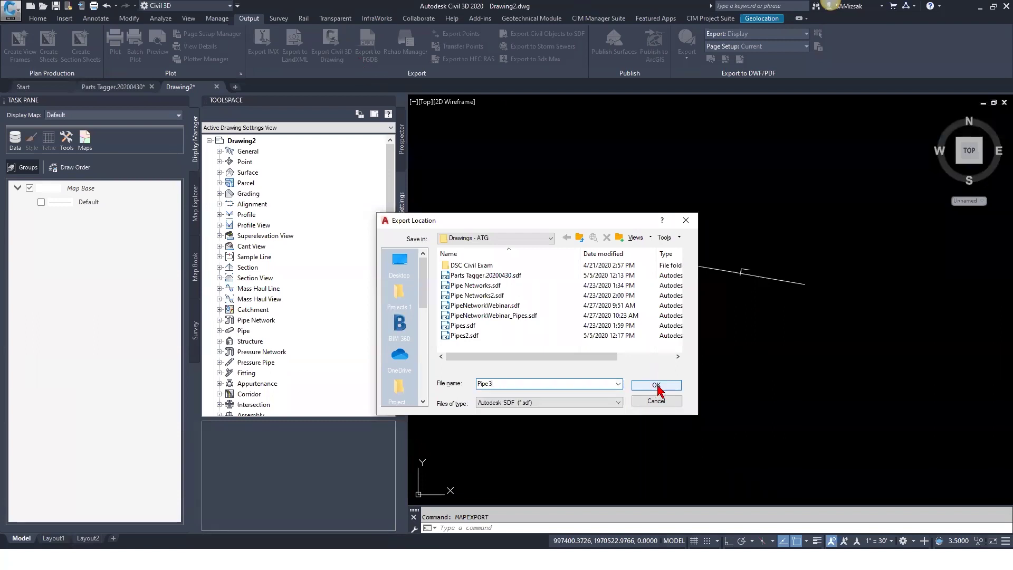
pyautogui.click(655, 385)
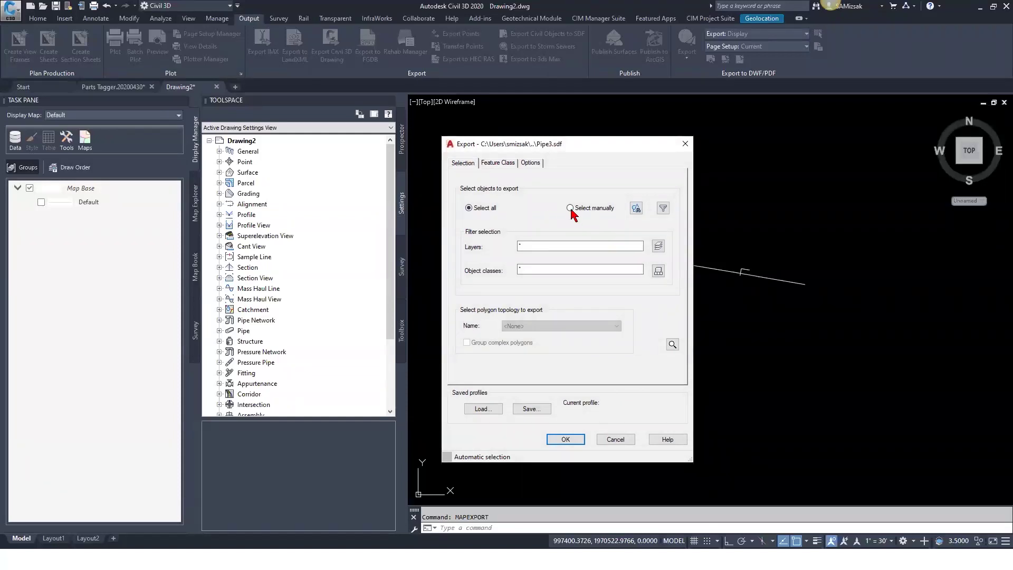
# Step: Manually select the whole imported pipe run as the objects to export
pyautogui.click(637, 208)
pyautogui.click(528, 215)
pyautogui.click(863, 346)
pyautogui.press('Return')
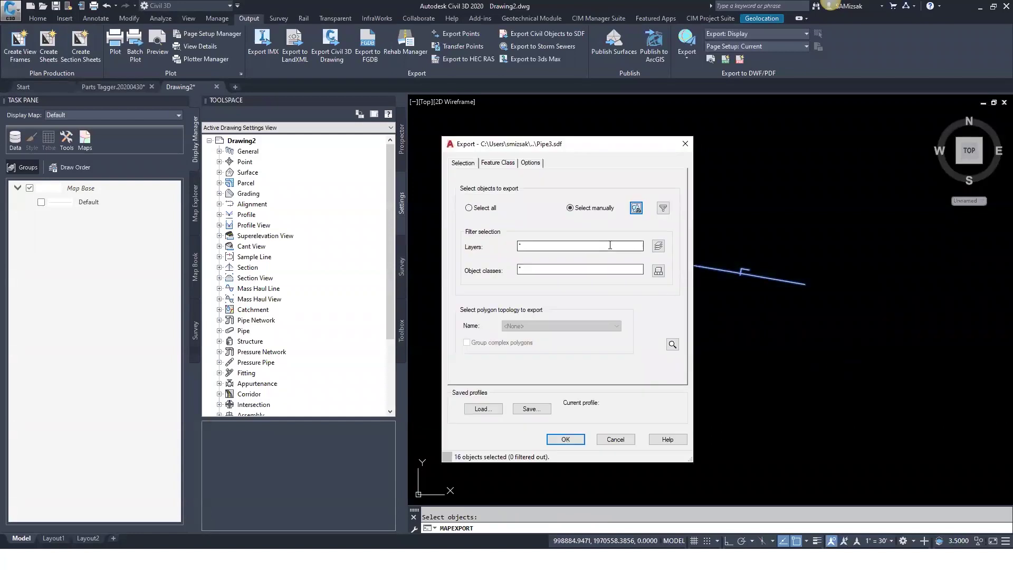
# Step: Filter the export selection to the Pipes layer
pyautogui.click(520, 247)
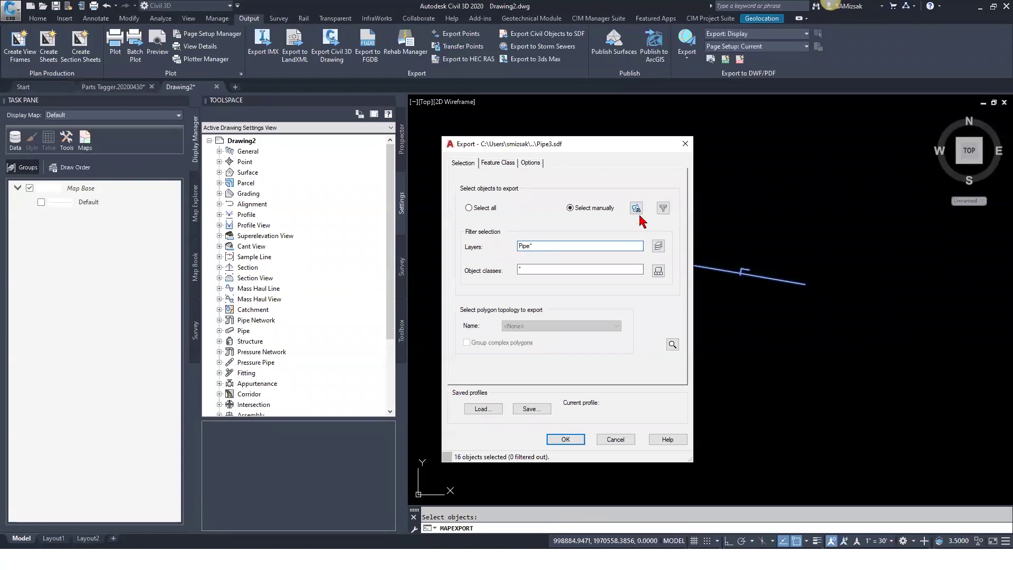
pyautogui.click(658, 246)
pyautogui.scroll(-4, 460, 414)
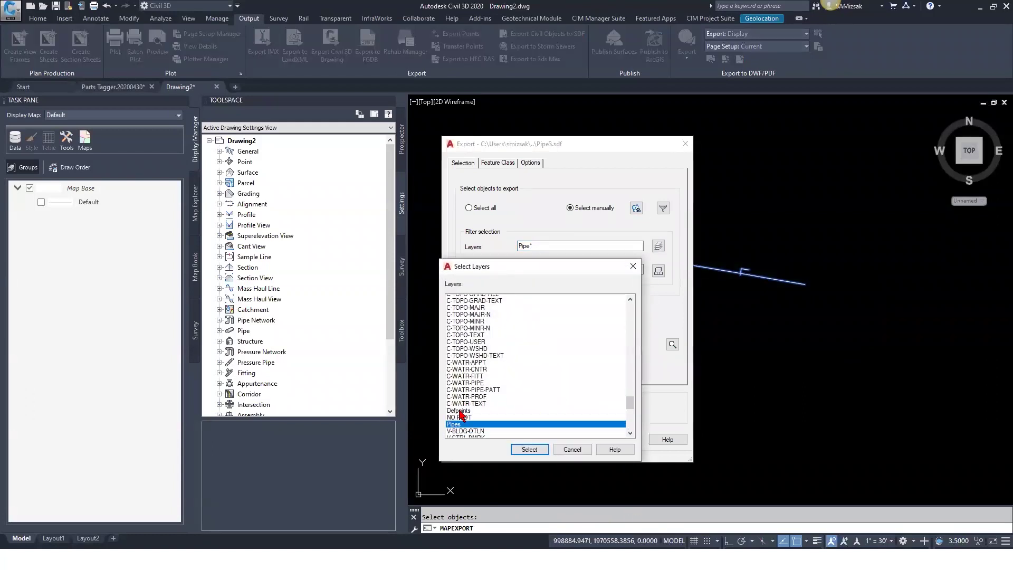
pyautogui.scroll(-3, 460, 414)
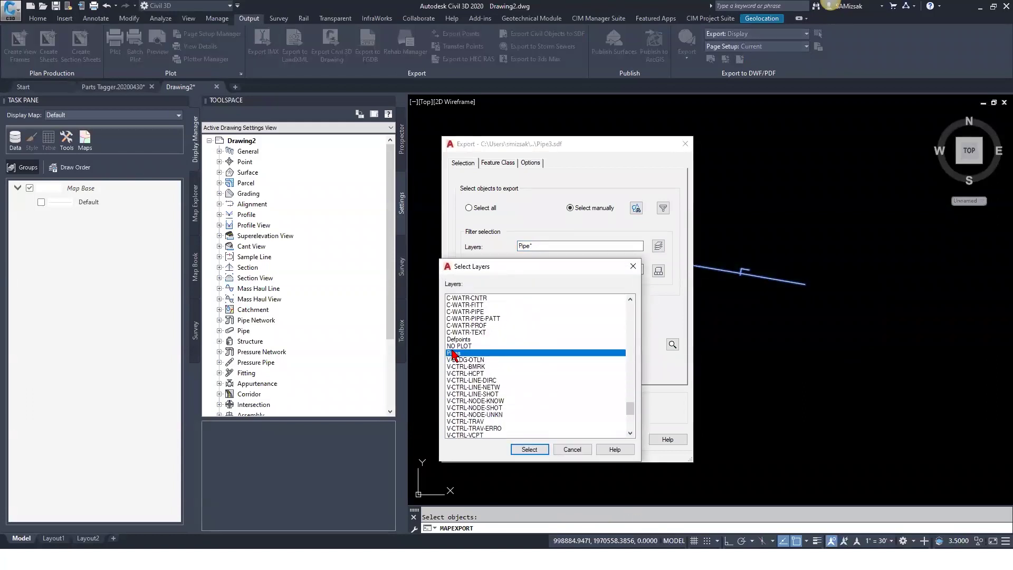
pyautogui.click(528, 449)
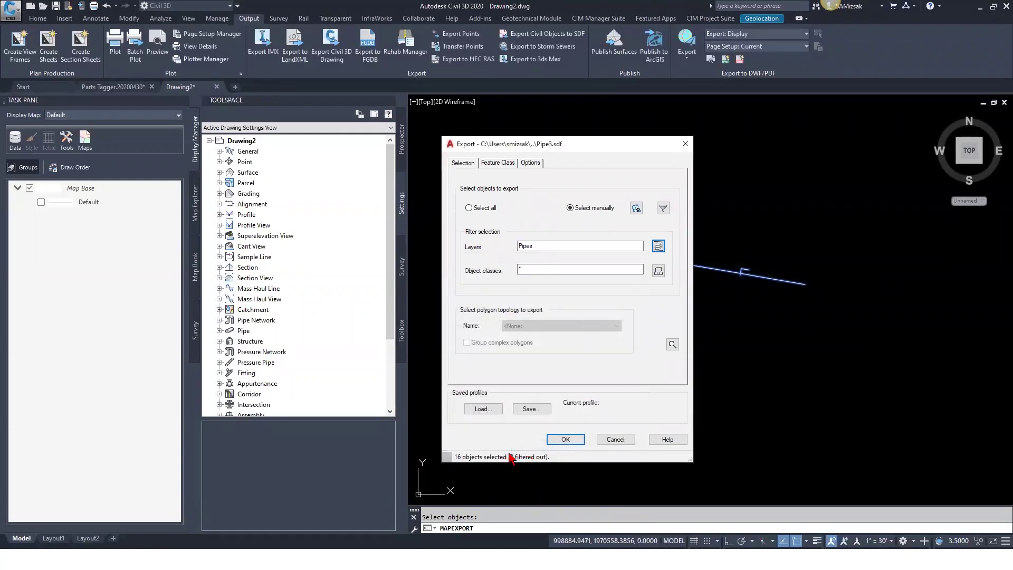
pyautogui.click(636, 208)
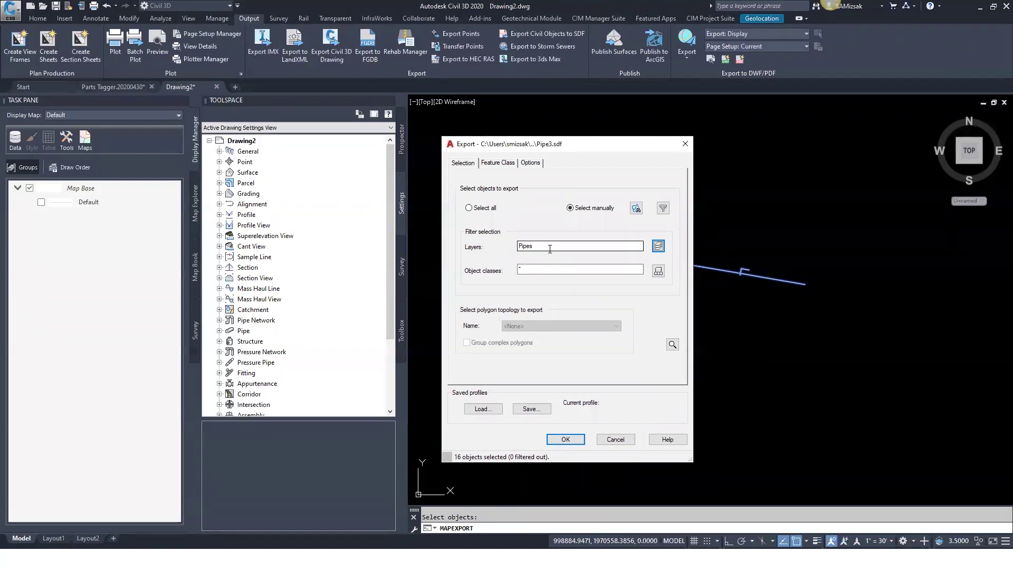
# Step: Organize the export as a single feature class created from all selected objects
pyautogui.click(498, 163)
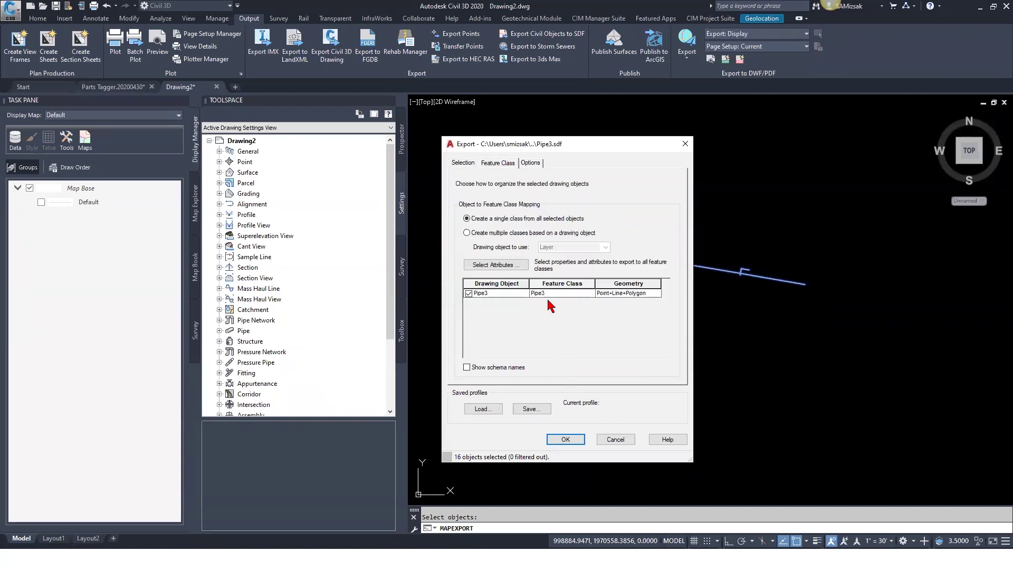
pyautogui.click(467, 233)
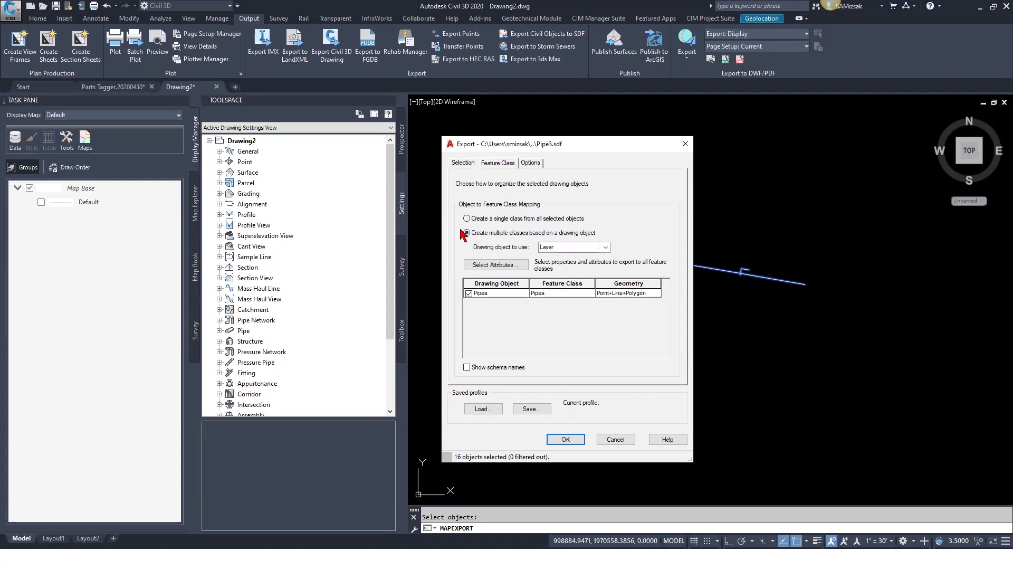
pyautogui.click(467, 219)
# Step: Include every field of the Pipes object data table in the single feature class for export
pyautogui.click(494, 265)
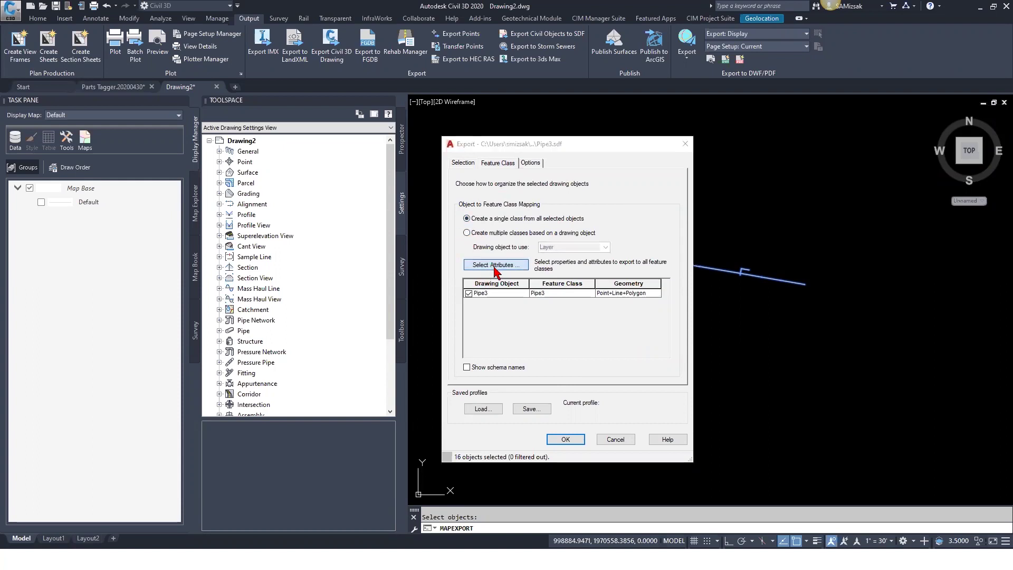
pyautogui.click(485, 263)
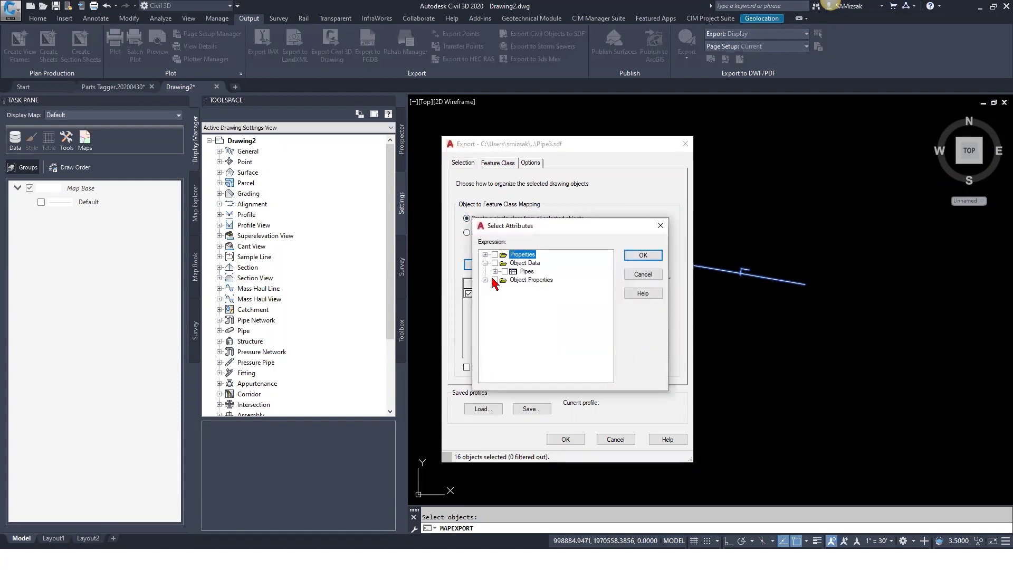
pyautogui.click(495, 272)
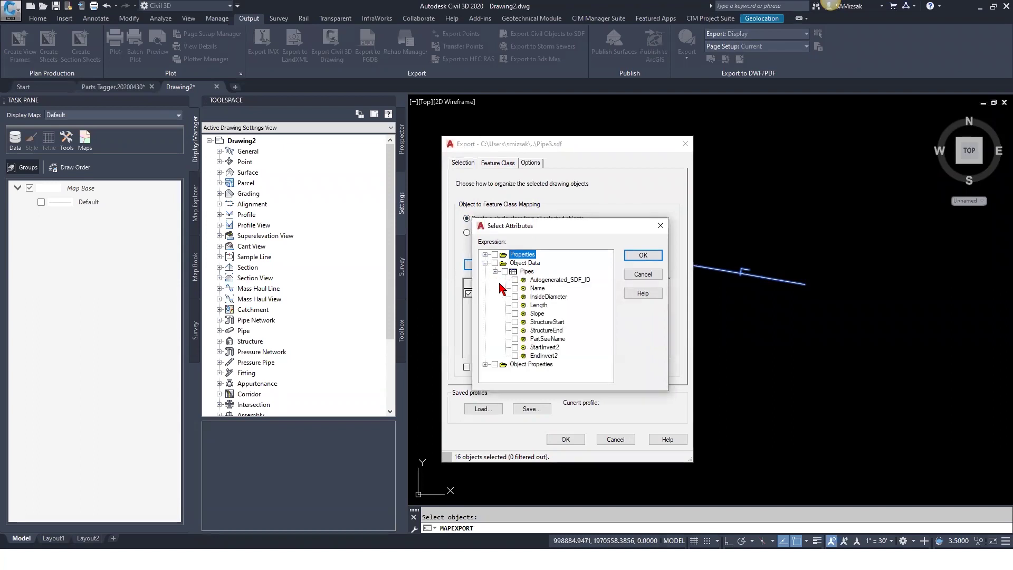
pyautogui.click(505, 271)
pyautogui.click(559, 353)
pyautogui.click(554, 358)
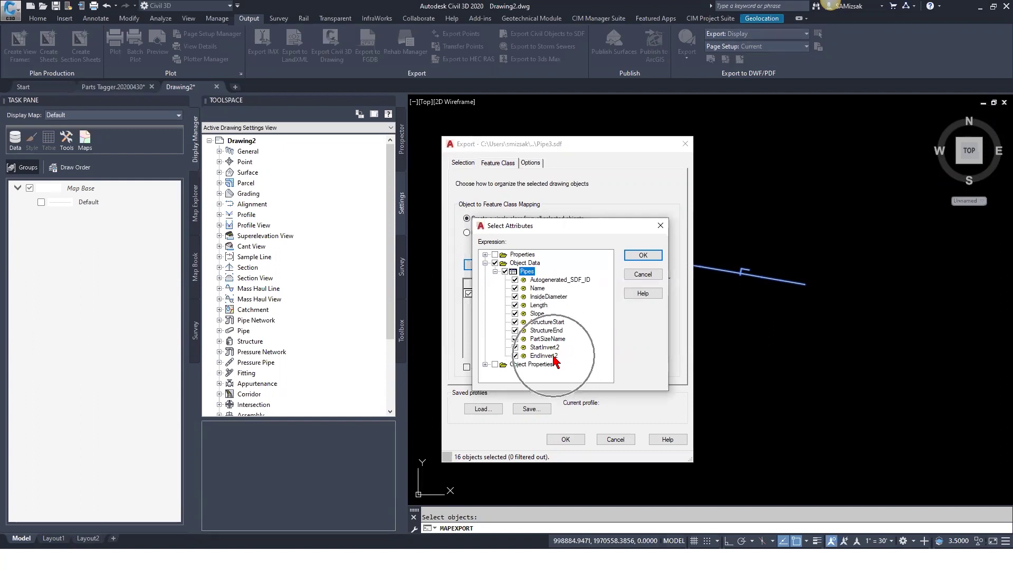
pyautogui.click(643, 255)
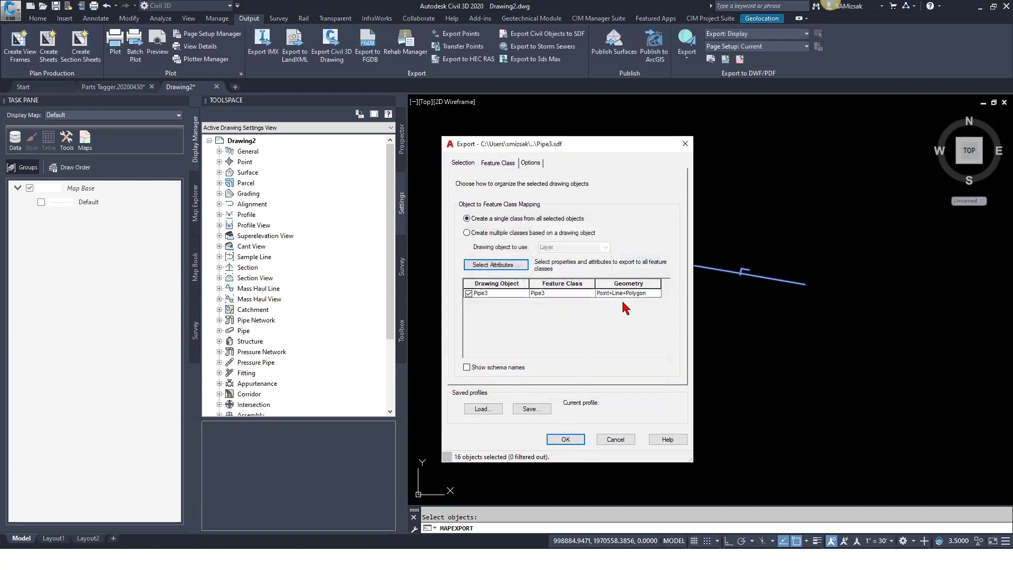
# Step: Set the Pipe3 feature class geometry to Line and run the export without coordinate conversion
pyautogui.click(626, 297)
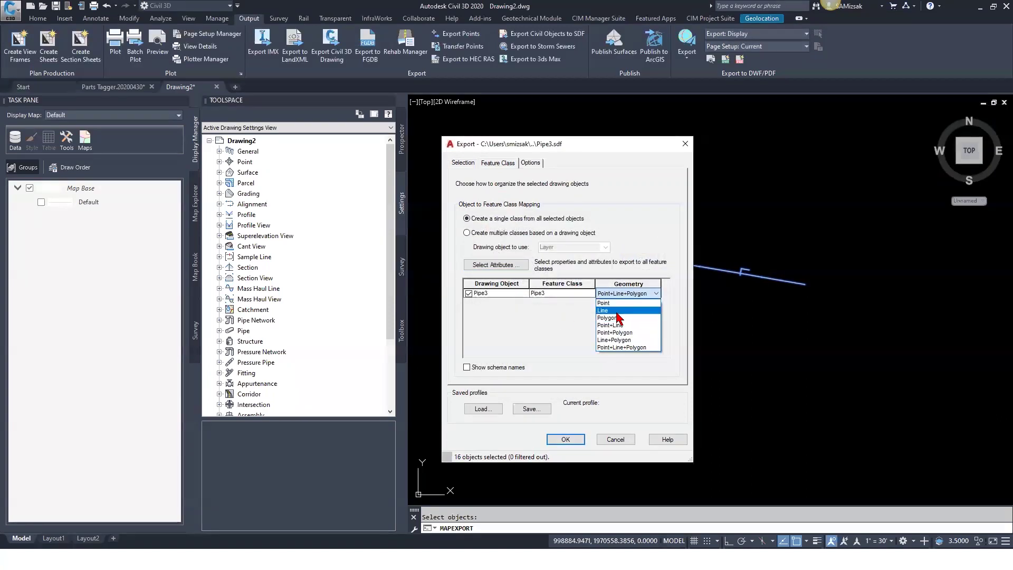
pyautogui.click(612, 316)
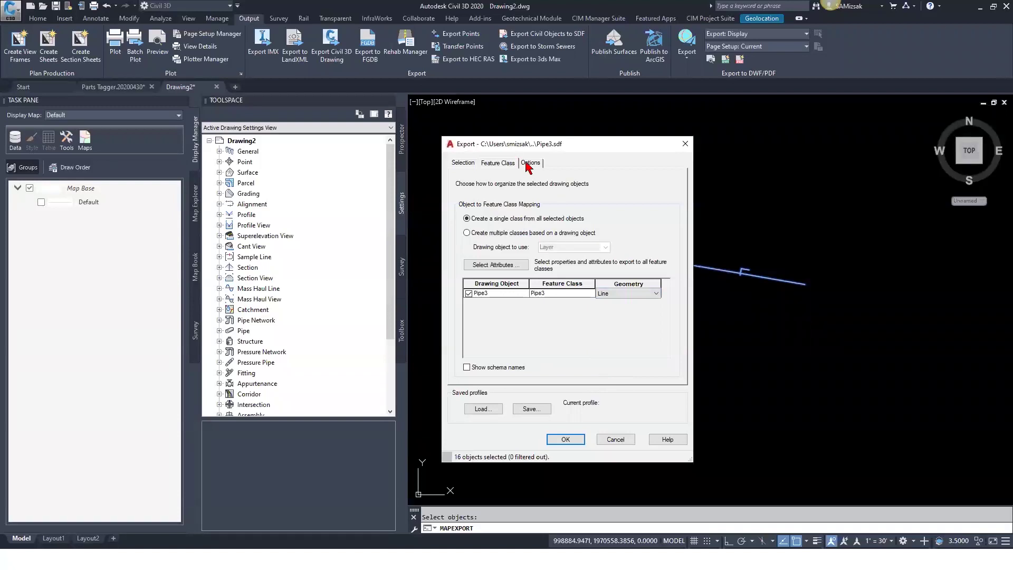
pyautogui.click(530, 163)
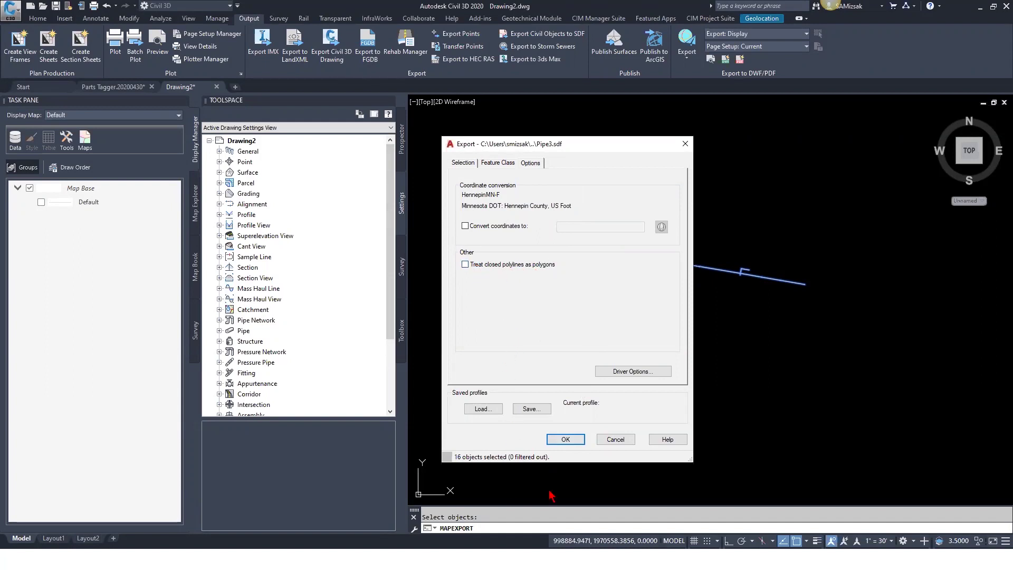
pyautogui.click(562, 439)
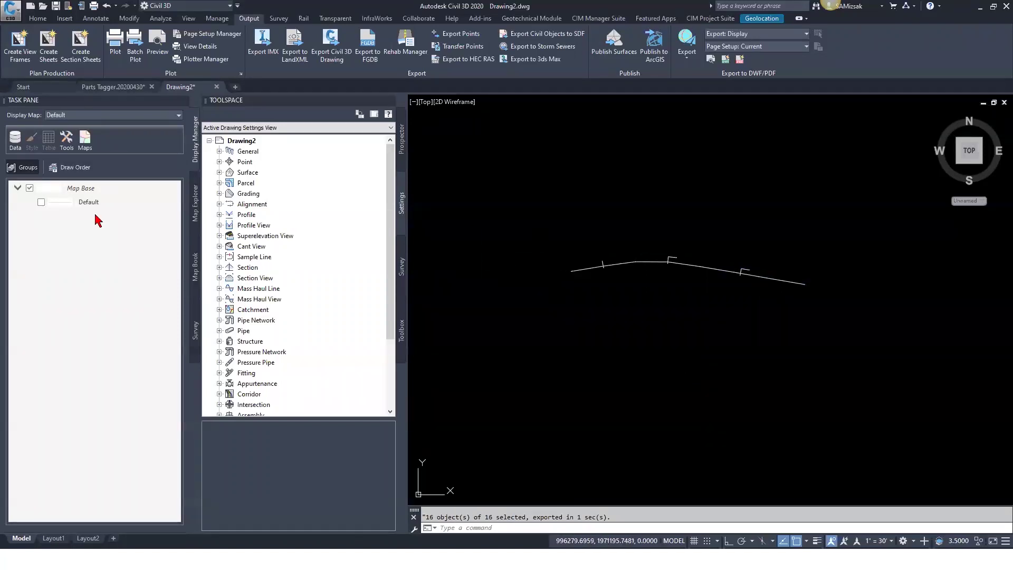
# Step: Erase the whole exported pipe run from the drawing
pyautogui.press('Escape')
pyautogui.click(537, 195)
pyautogui.click(855, 397)
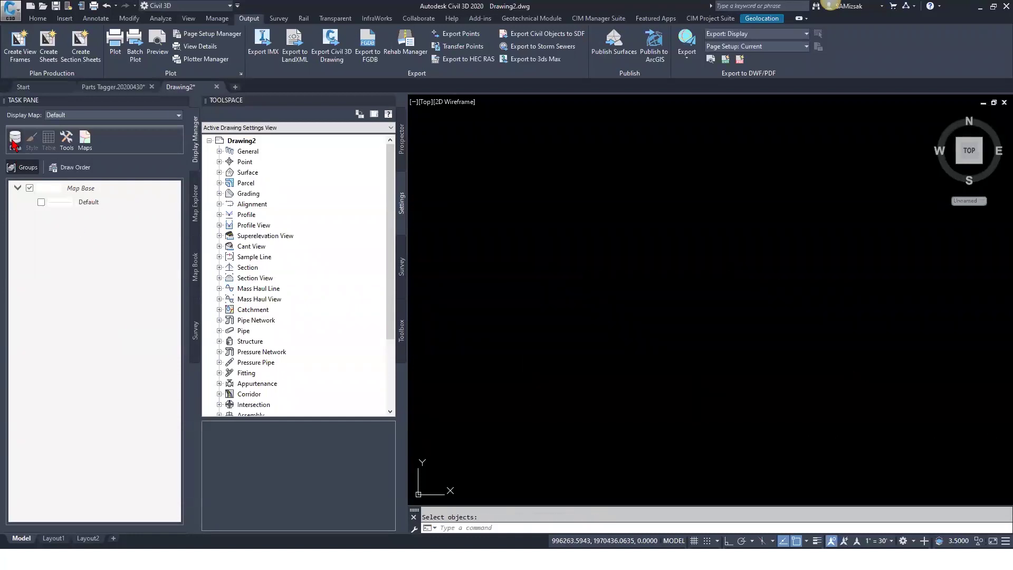
# Step: Open the data connections, start a new SHP connection and check the Drawings - ATG folder for shapefiles
pyautogui.click(14, 138)
pyautogui.click(52, 150)
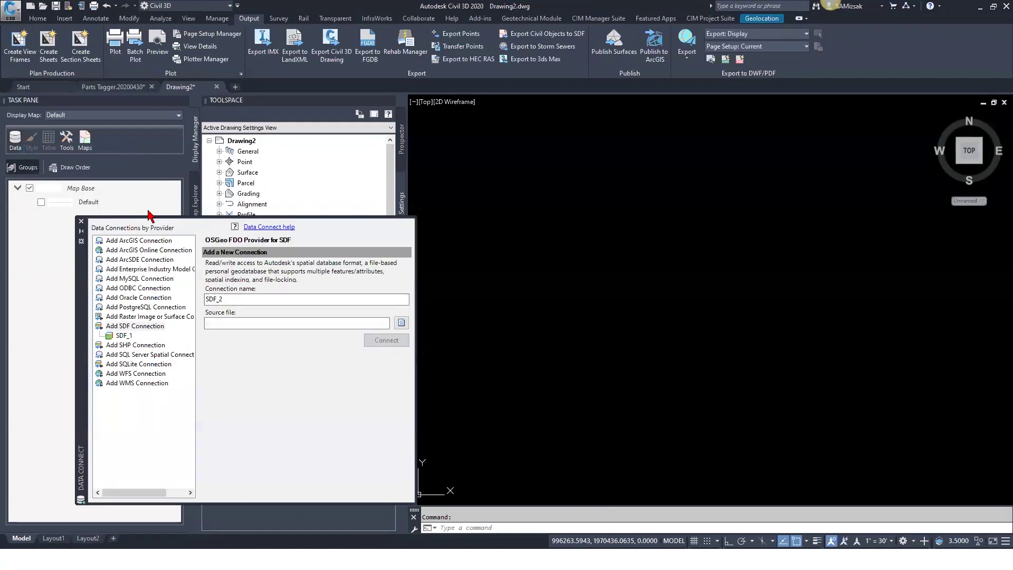
pyautogui.click(136, 346)
pyautogui.click(381, 323)
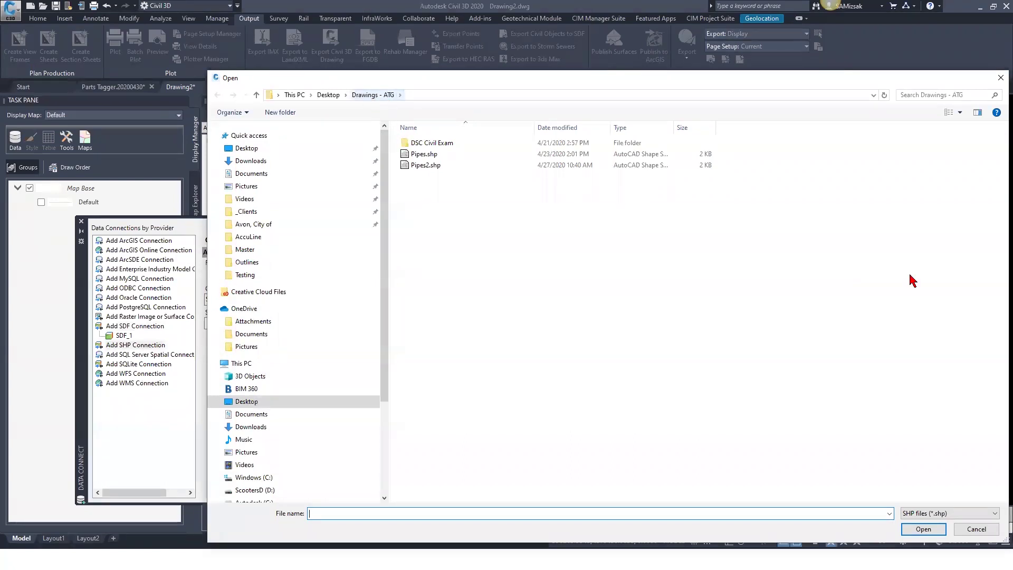
pyautogui.click(976, 530)
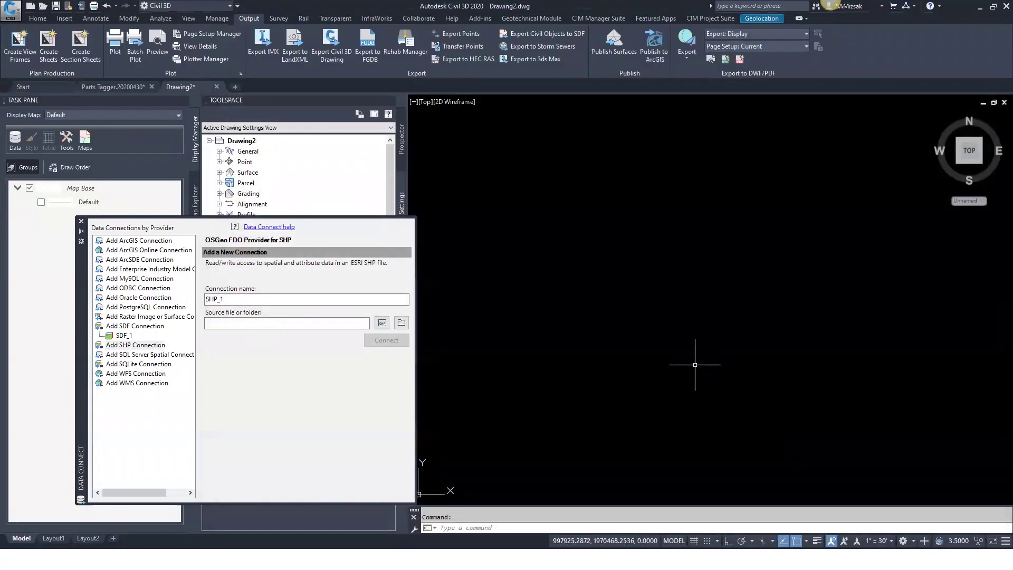
# Step: Undo the erasing of the pipe run
pyautogui.write('ma')
pyautogui.press('Escape')
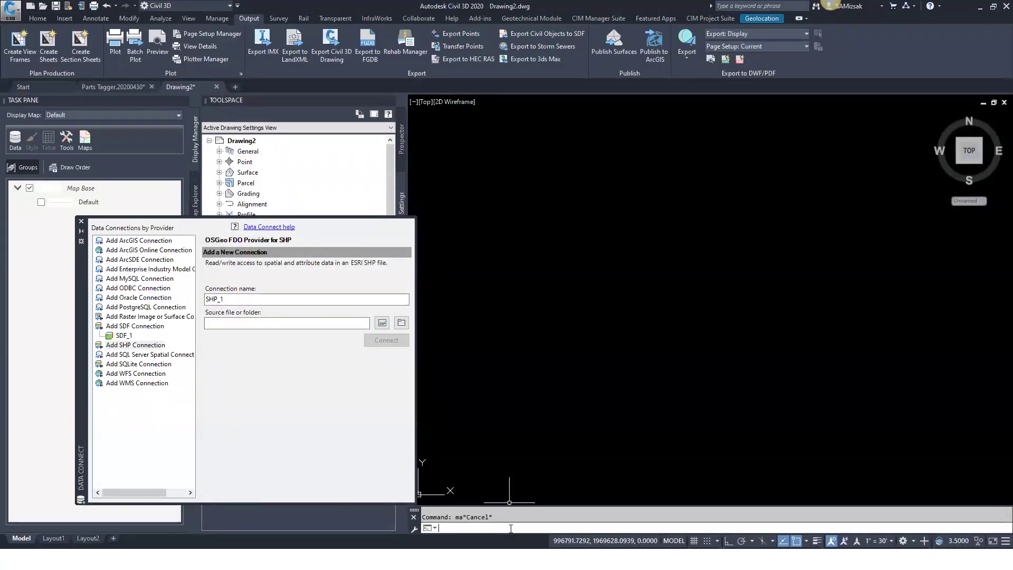
pyautogui.hotkey('ctrl', 'z')
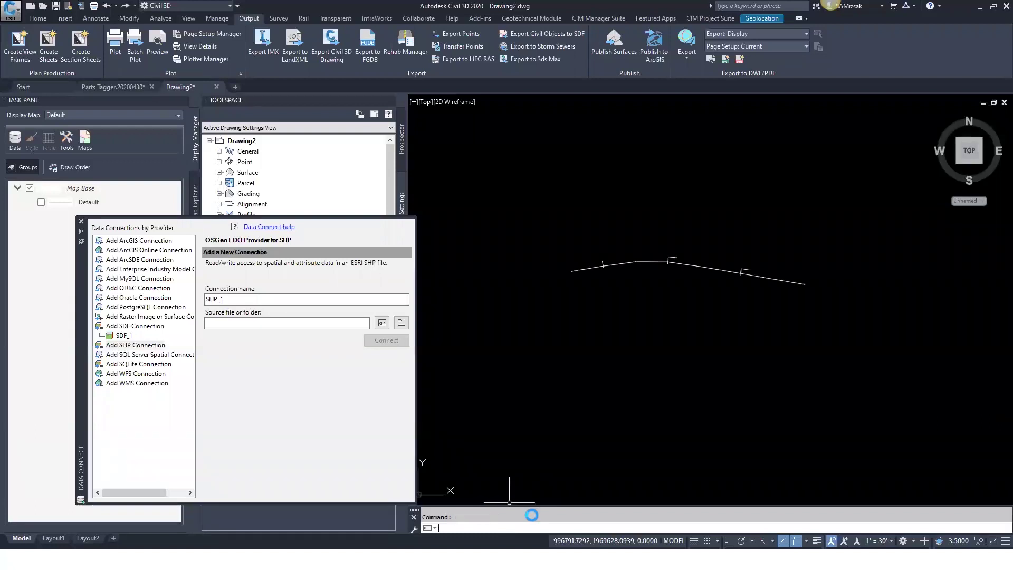
# Step: Start a map export to an ESRI Shapefile named Pipes3 in the Drawings - ATG folder
pyautogui.write('maPEXPORT')
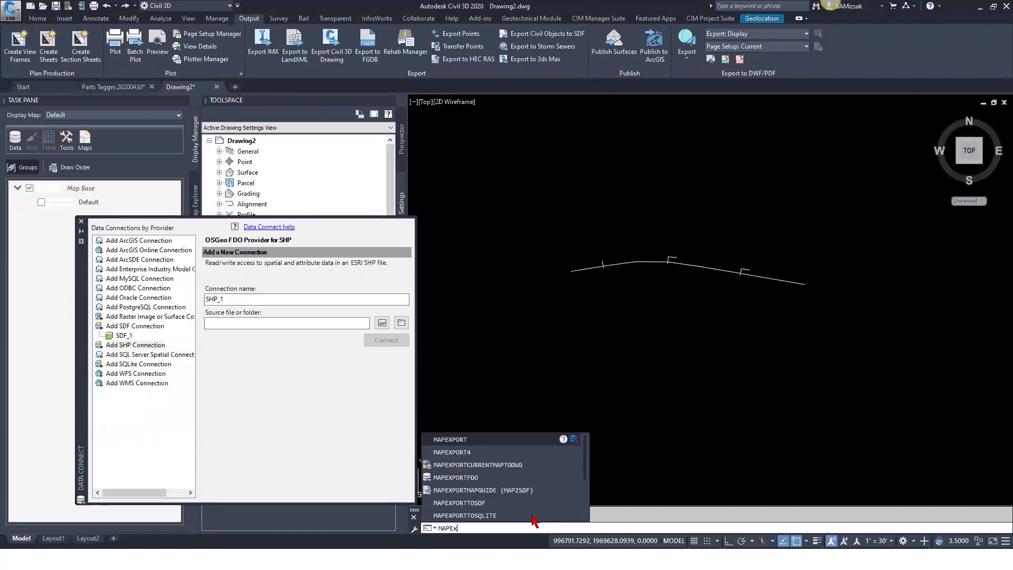
pyautogui.press('Return')
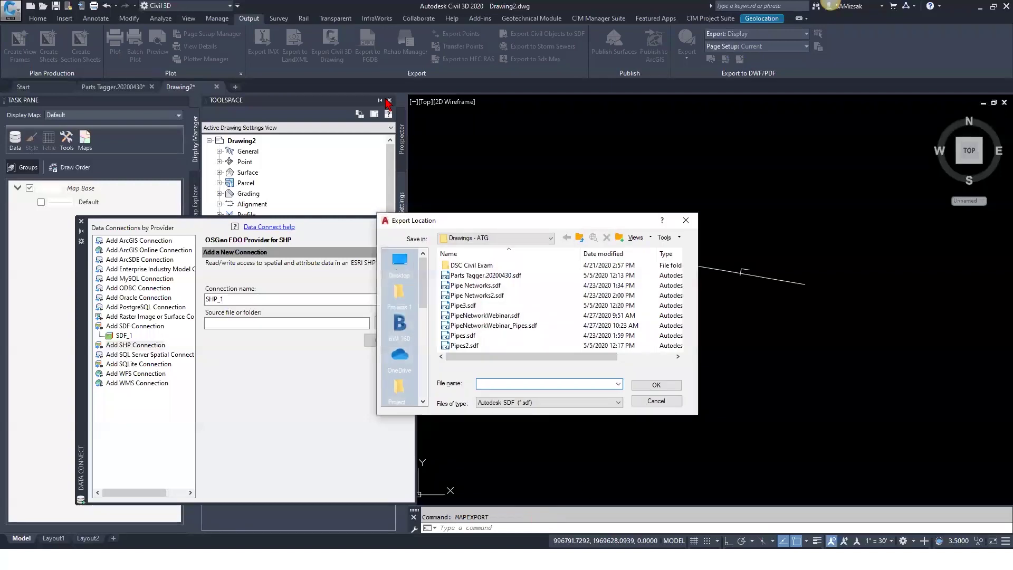
pyautogui.click(551, 403)
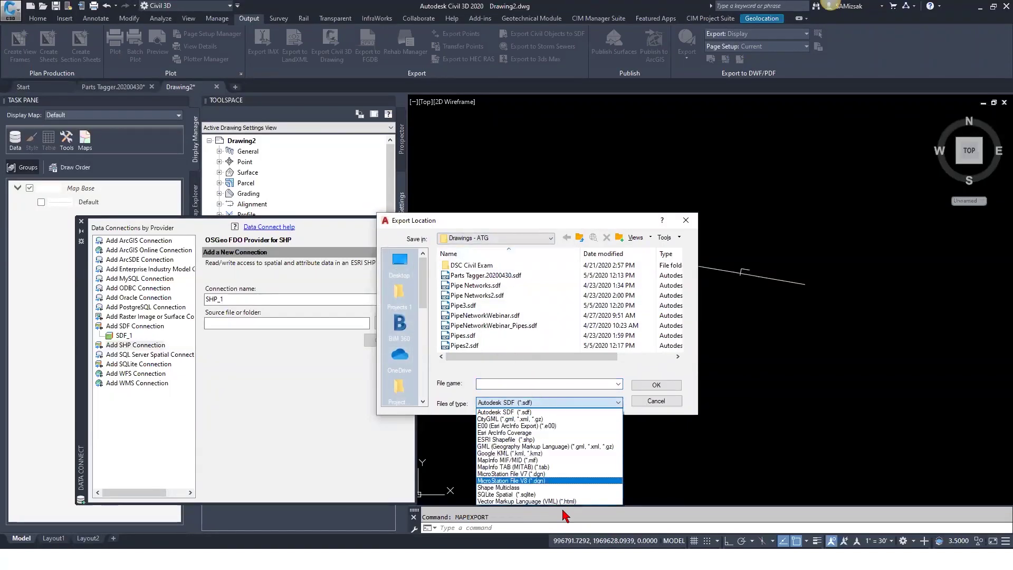
pyautogui.click(524, 441)
pyautogui.click(494, 382)
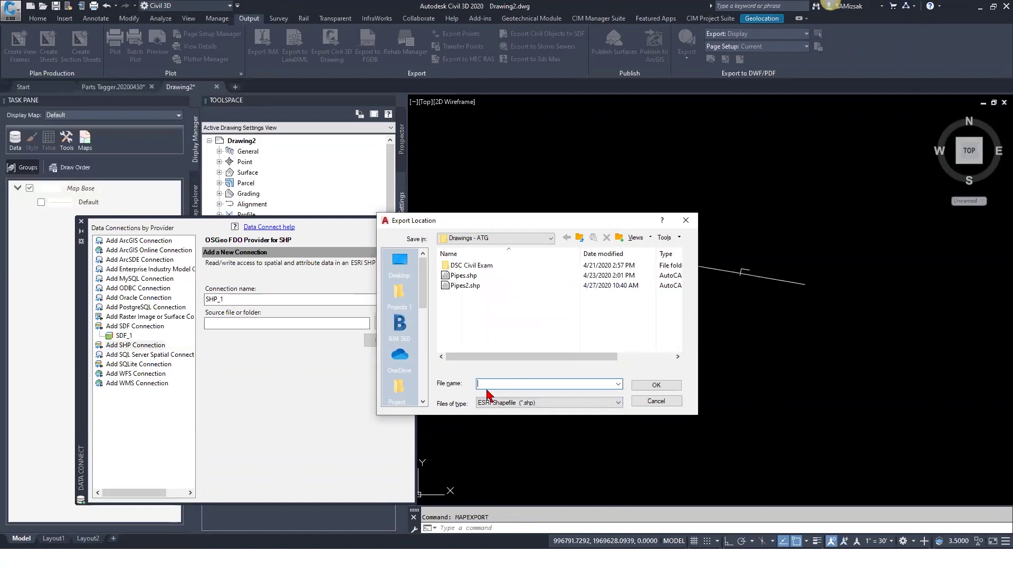
pyautogui.write('Pipes3')
pyautogui.click(655, 386)
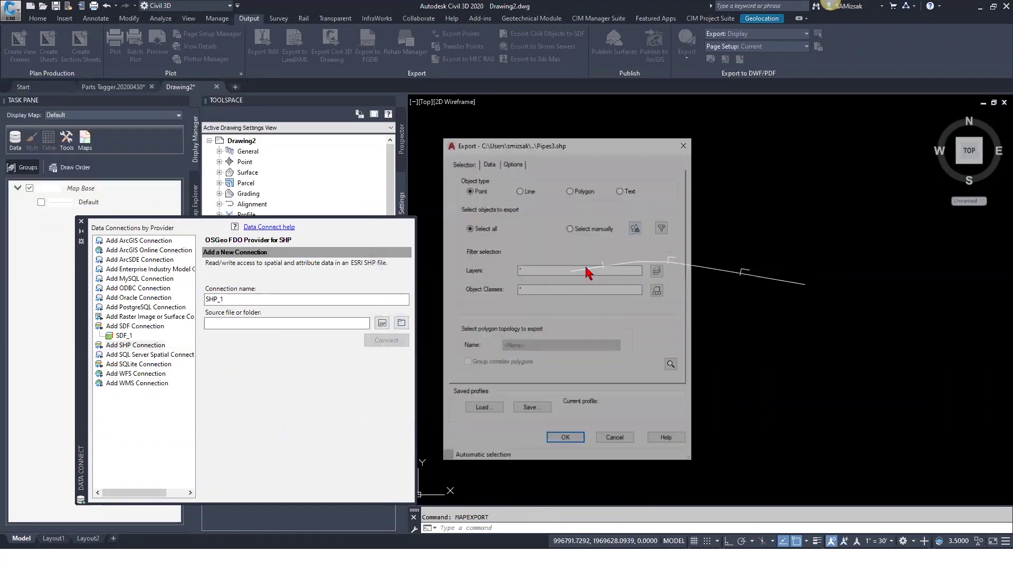
# Step: Set the exported object type to Line and manually select the whole pipe run
pyautogui.click(521, 190)
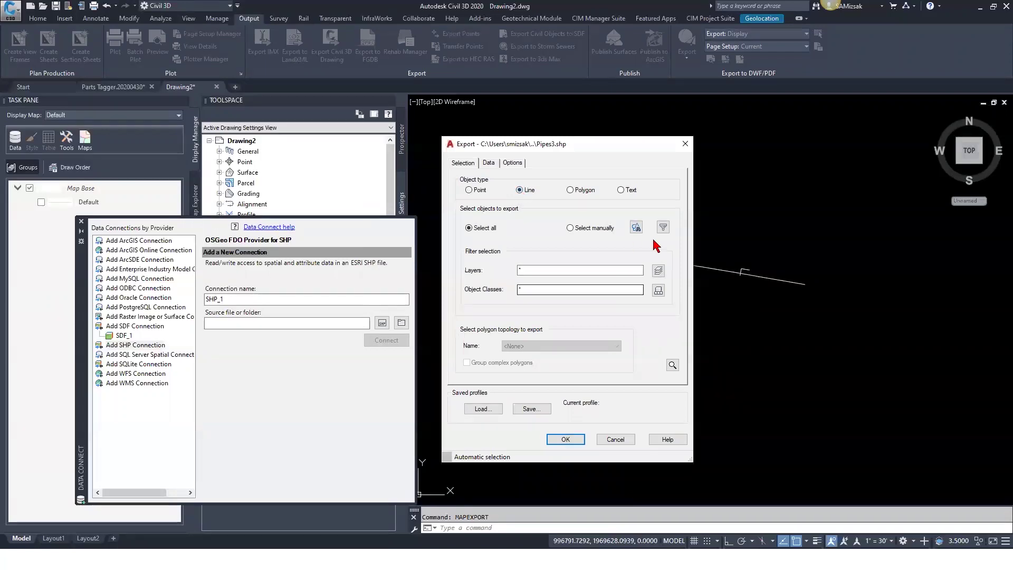
pyautogui.click(638, 226)
pyautogui.click(536, 168)
pyautogui.click(896, 377)
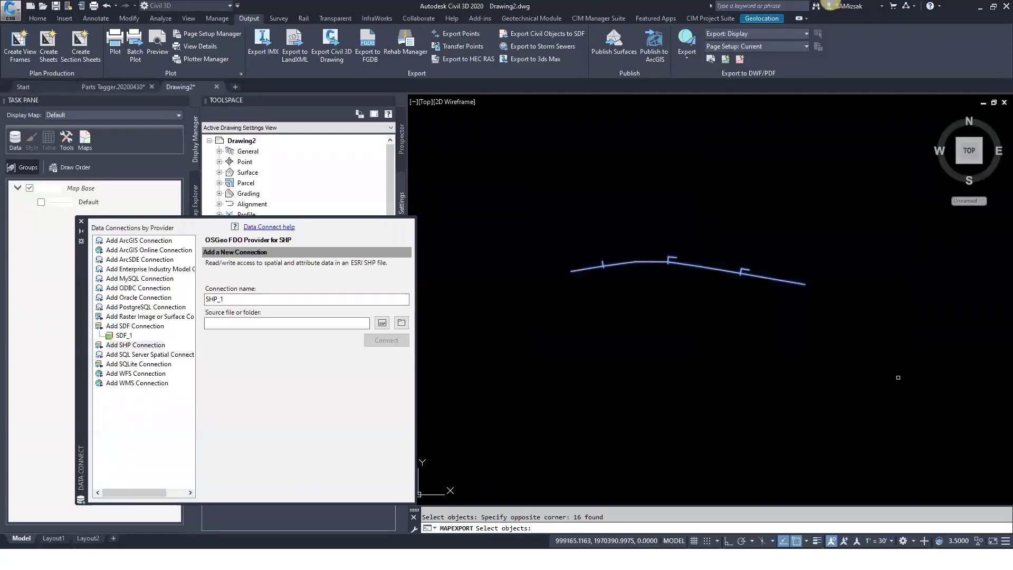
pyautogui.press('Return')
# Step: Include all fields of the Pipes object data table and run the shapefile export without coordinate conversion
pyautogui.click(487, 163)
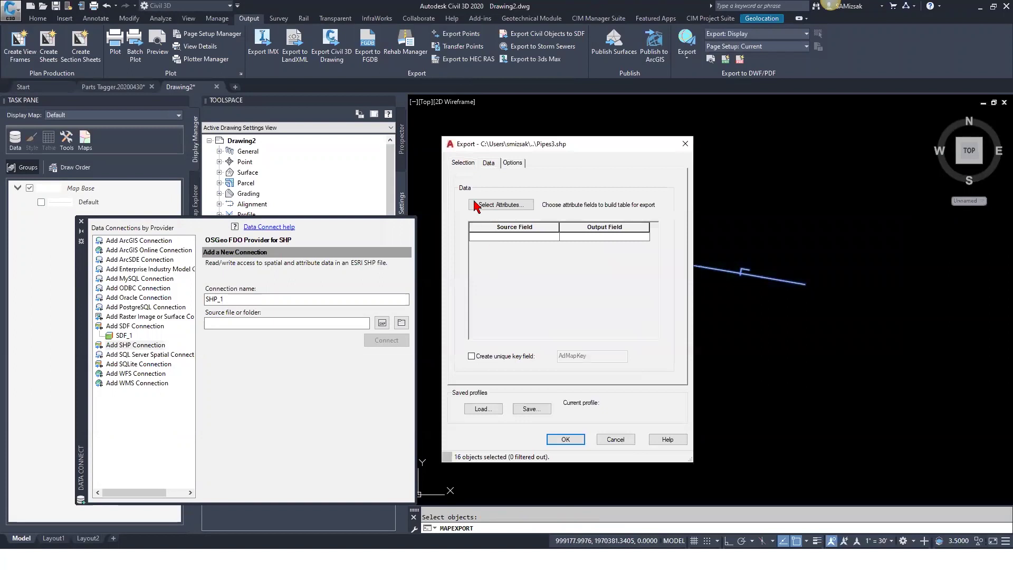
pyautogui.click(480, 204)
pyautogui.click(485, 263)
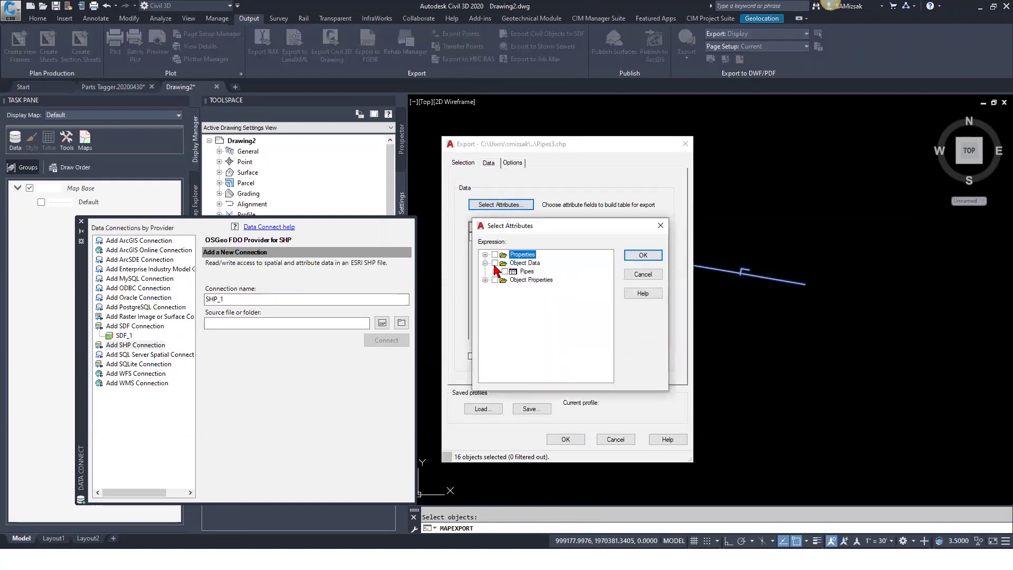
pyautogui.click(505, 271)
pyautogui.click(495, 271)
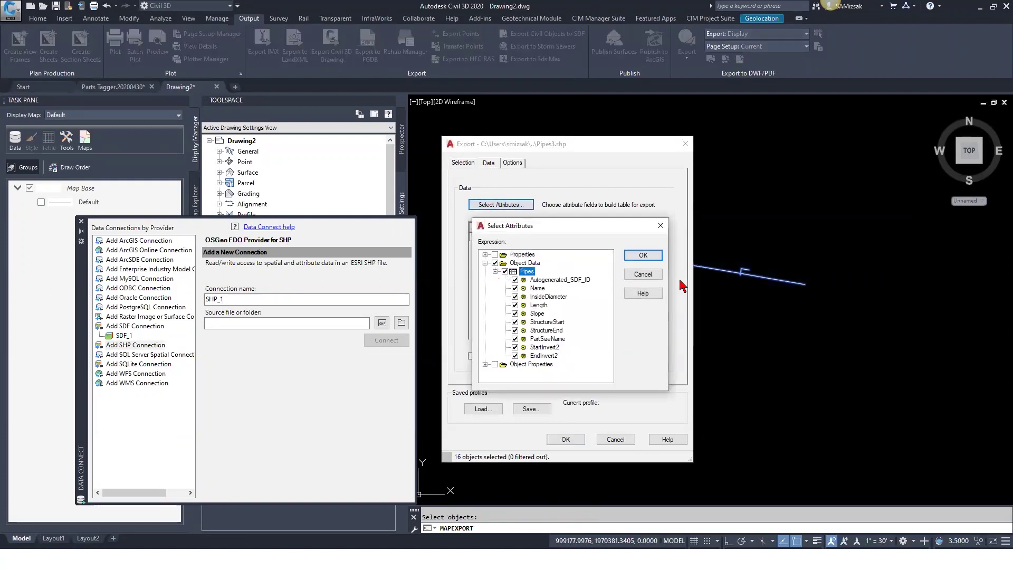
pyautogui.click(643, 256)
pyautogui.click(512, 163)
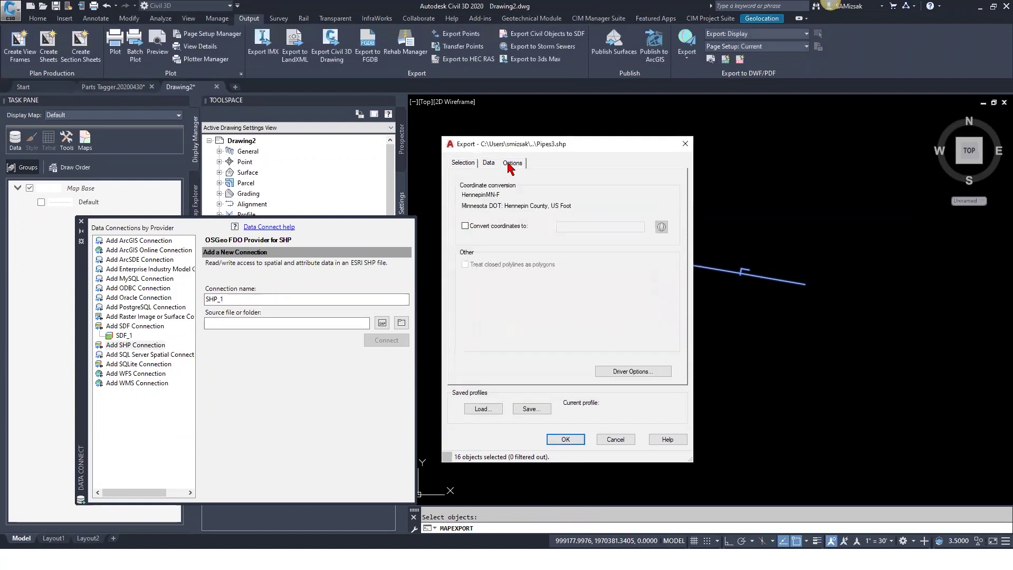
pyautogui.click(565, 440)
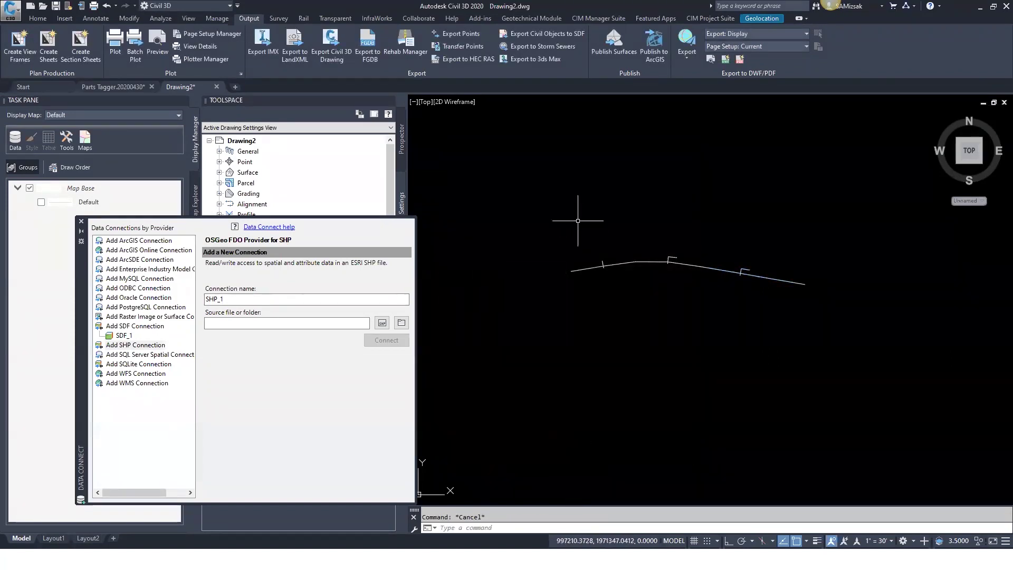
# Step: Erase all of the pipe linework from the drawing after the shapefile export
pyautogui.write('e')
pyautogui.press('Return')
pyautogui.click(540, 189)
pyautogui.click(882, 369)
pyautogui.press('Return')
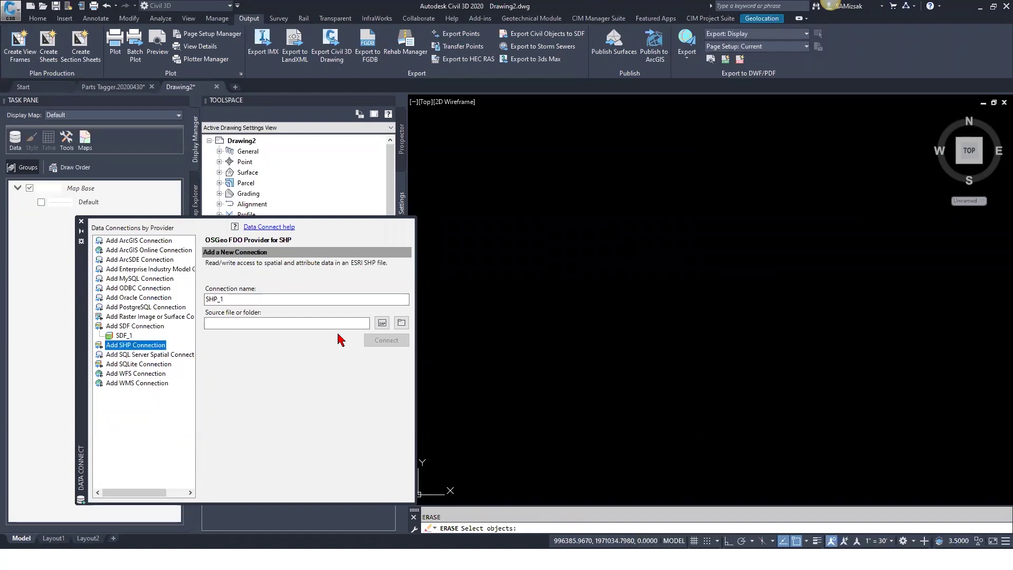
# Step: Connect to Pipes3.shp through a new SHP connection named SHP_1
pyautogui.click(382, 323)
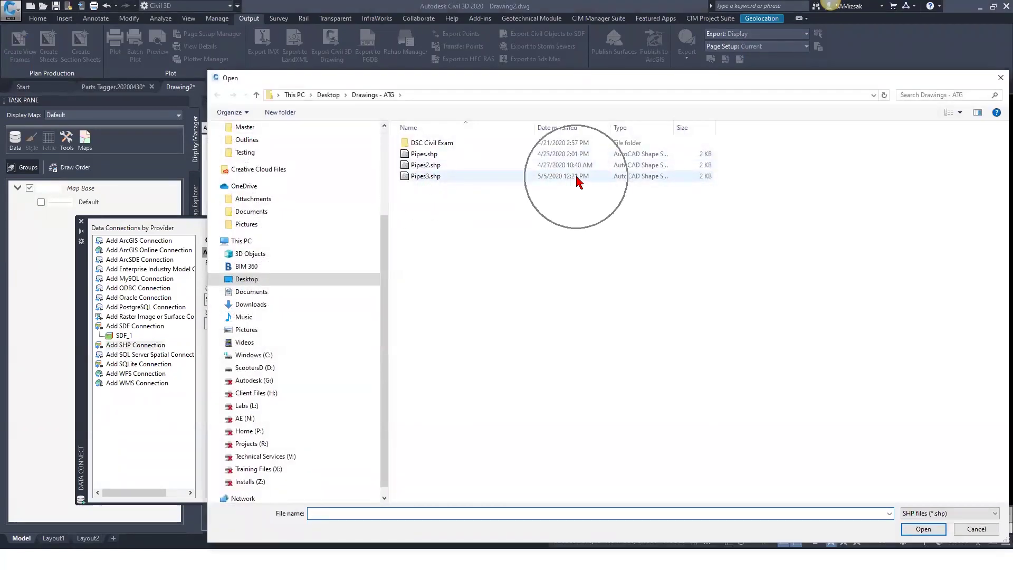
pyautogui.doubleClick(422, 177)
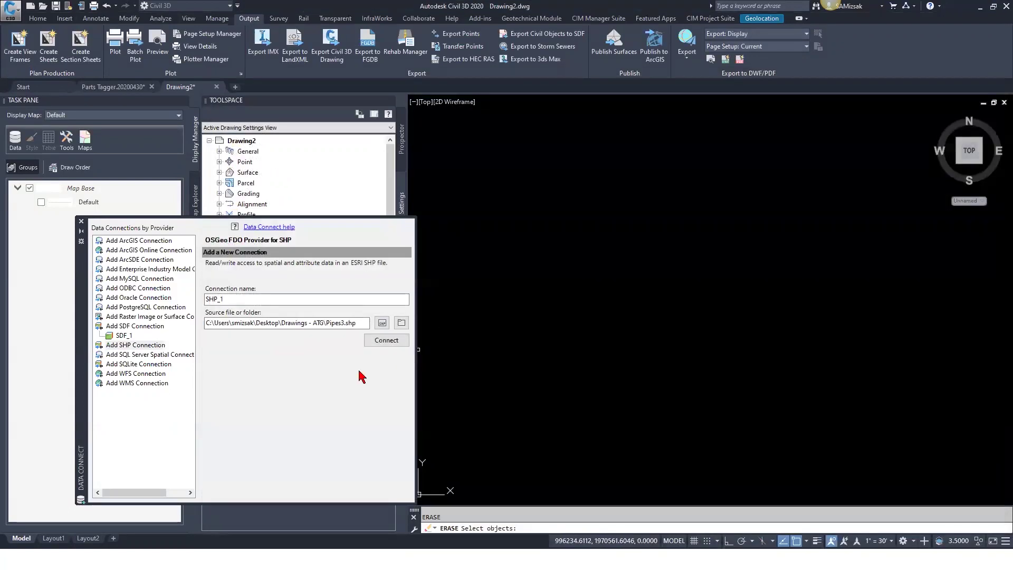
pyautogui.click(375, 342)
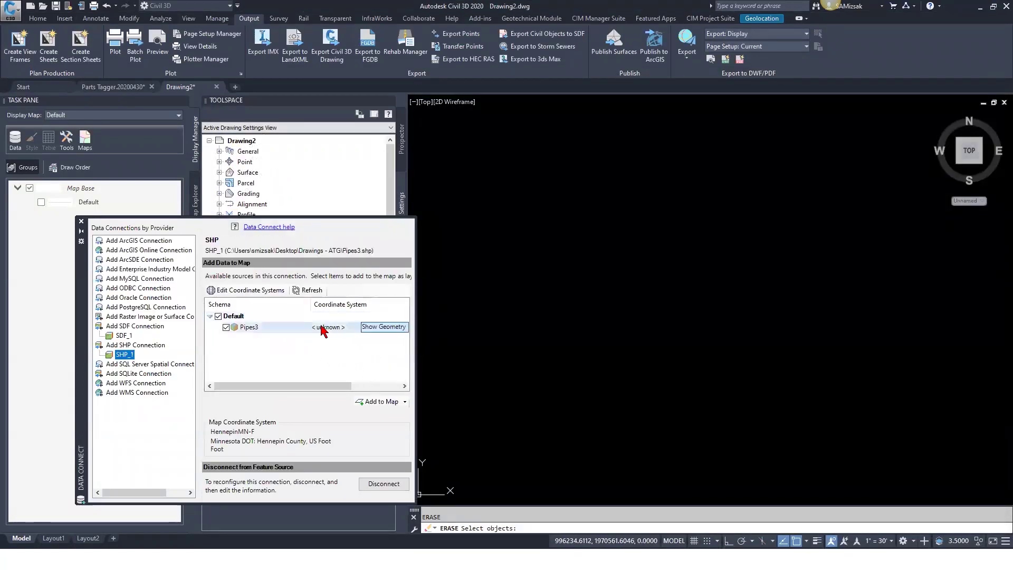
# Step: Try to add the Pipes3 feature class to the map
pyautogui.click(382, 403)
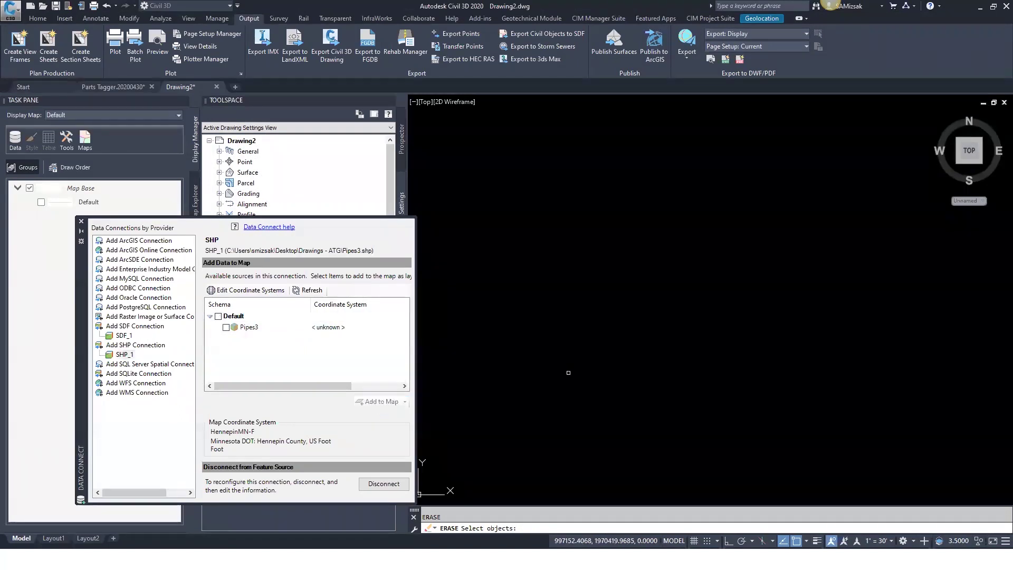
pyautogui.click(226, 328)
pyautogui.click(365, 402)
# Step: Override the coordinate system of the SHP_1 connection's Default spatial context with HennepinMN-F, found by searching for "henn"
pyautogui.click(251, 292)
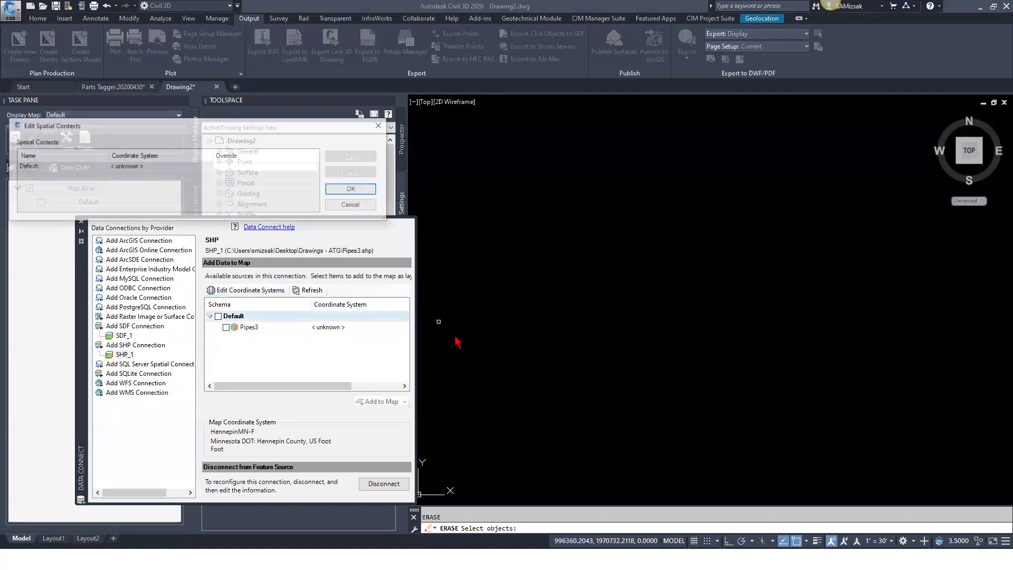
pyautogui.press('Escape')
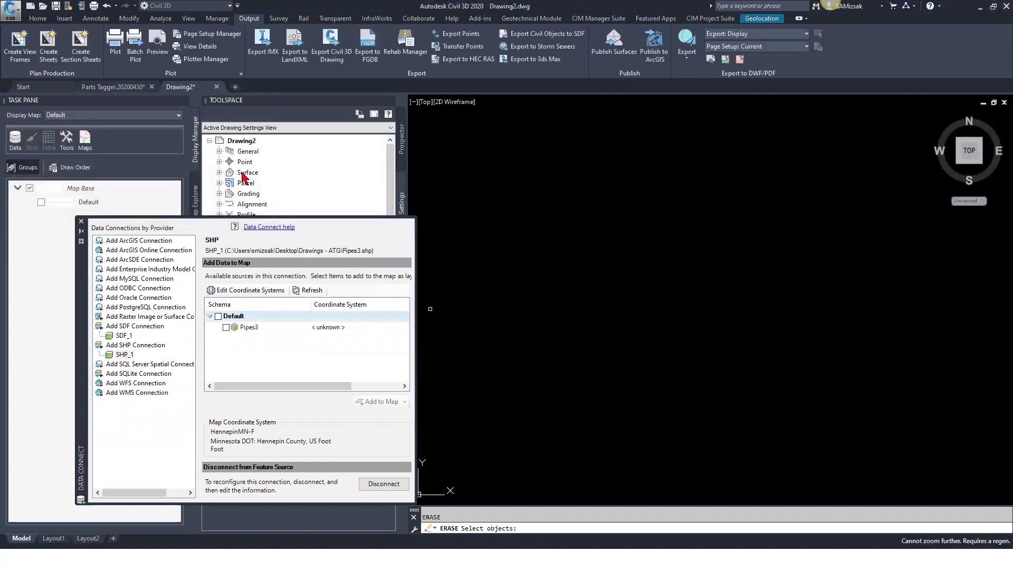
pyautogui.click(261, 292)
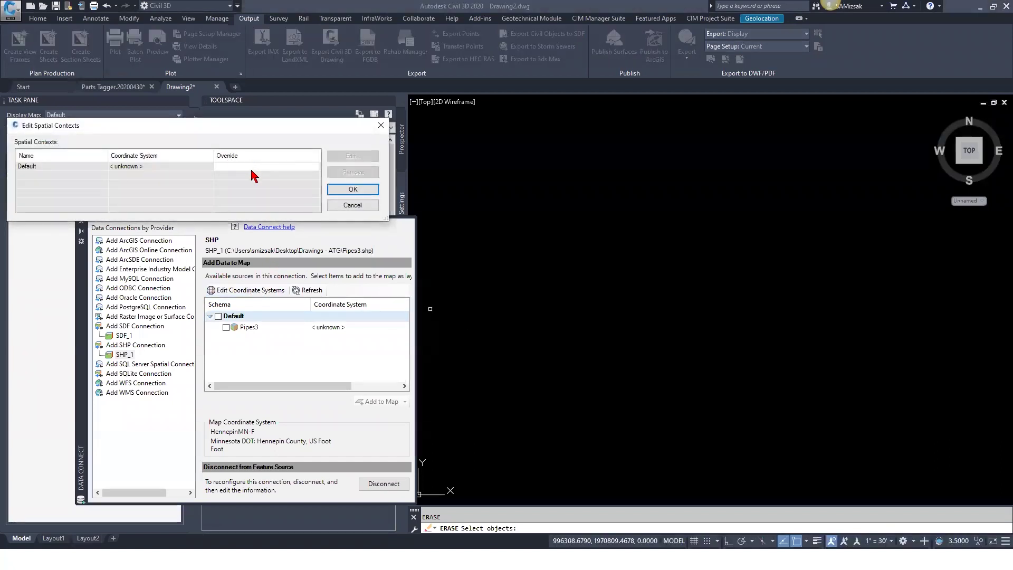
pyautogui.click(264, 167)
pyautogui.click(336, 158)
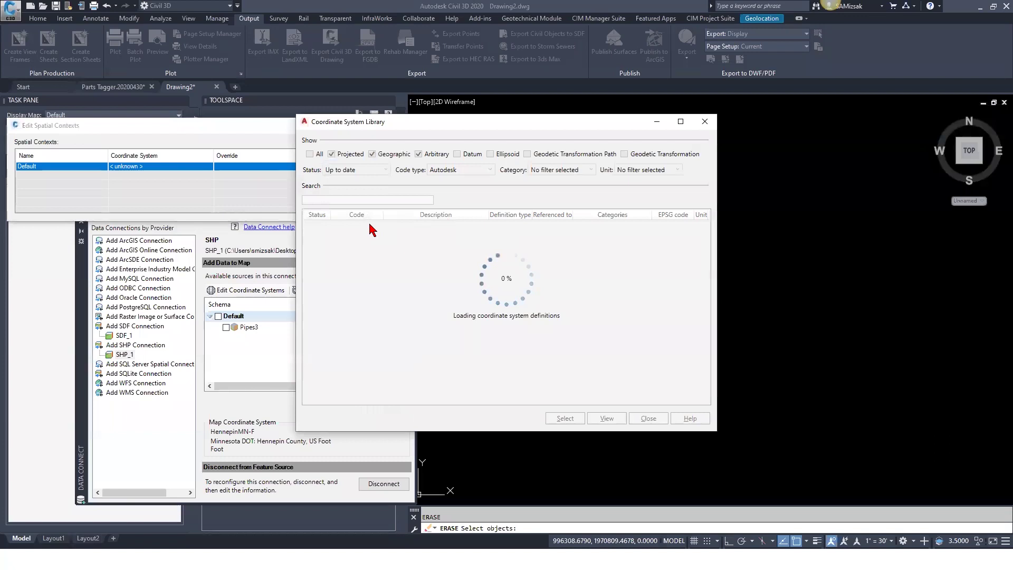
pyautogui.write('henn')
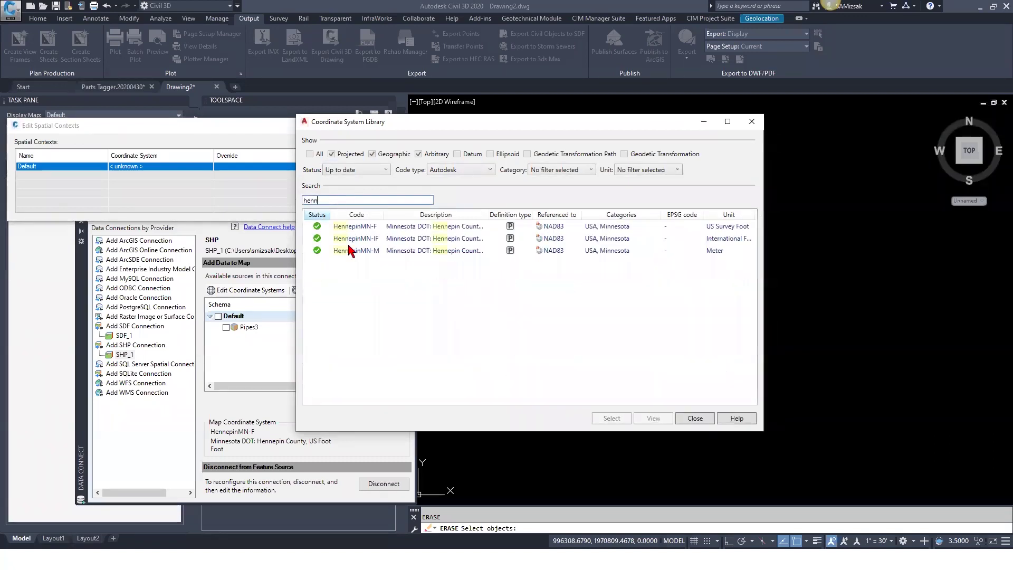
pyautogui.doubleClick(417, 227)
pyautogui.click(349, 190)
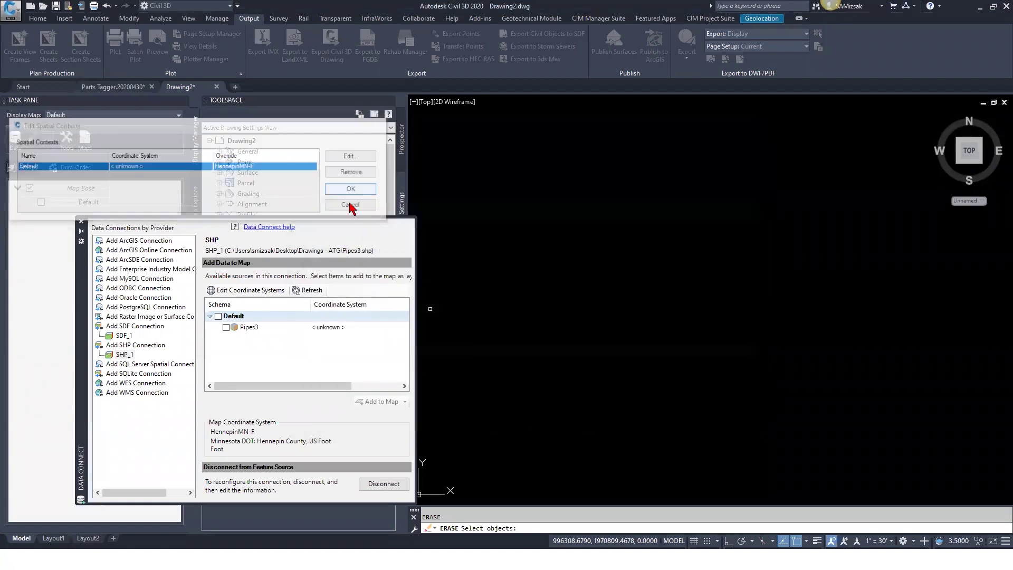
# Step: Select the Pipes3 feature class and end the pending Erase command so the queued layers are added to the map
pyautogui.click(321, 328)
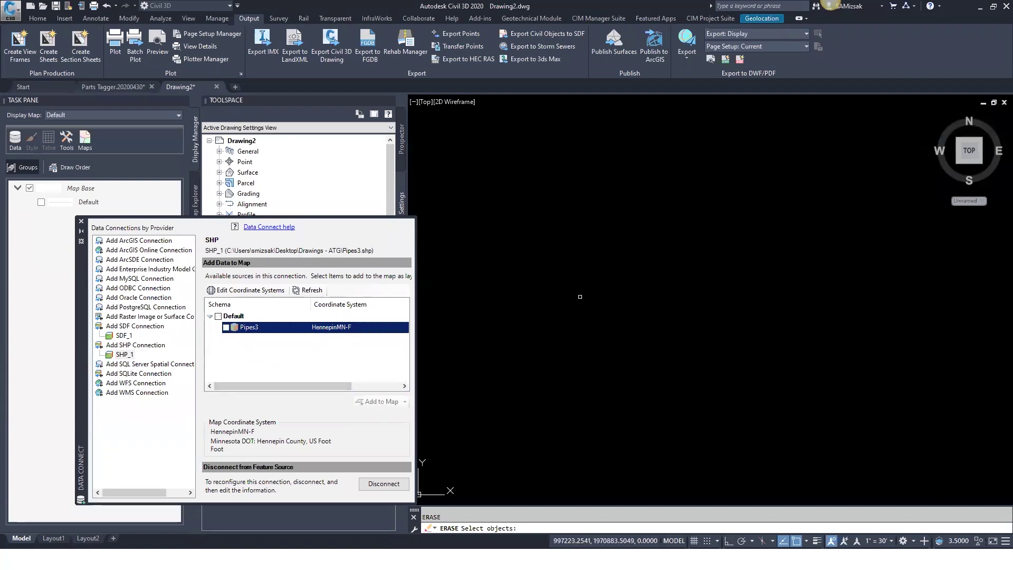
pyautogui.press('Escape')
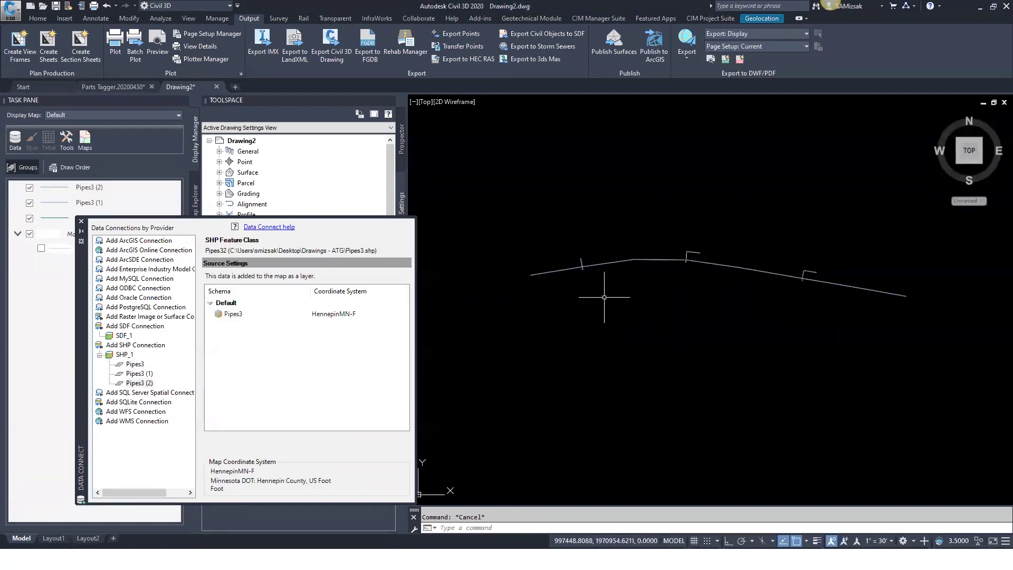
pyautogui.scroll(2, 588, 259)
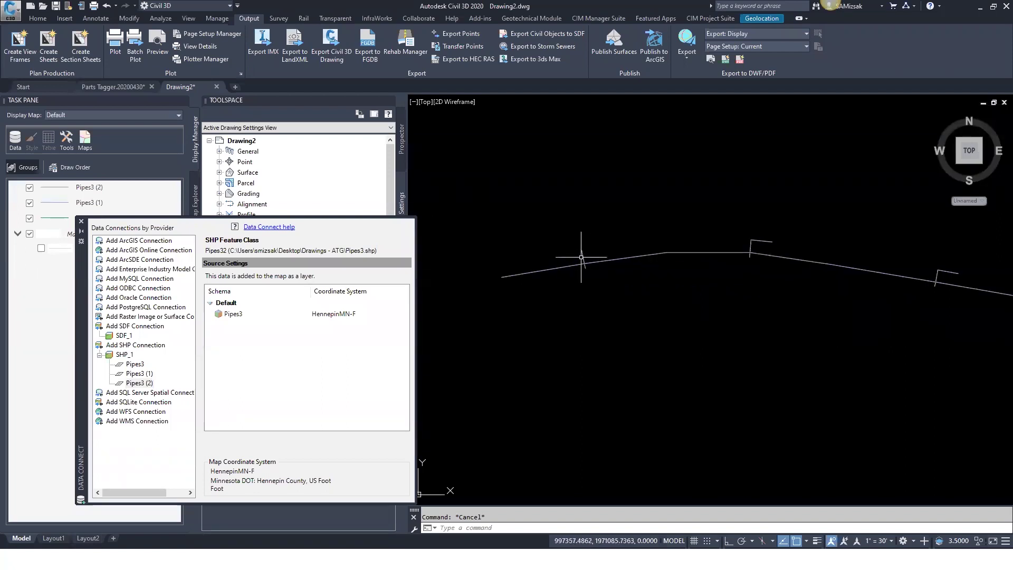
pyautogui.click(586, 259)
pyautogui.press('Escape')
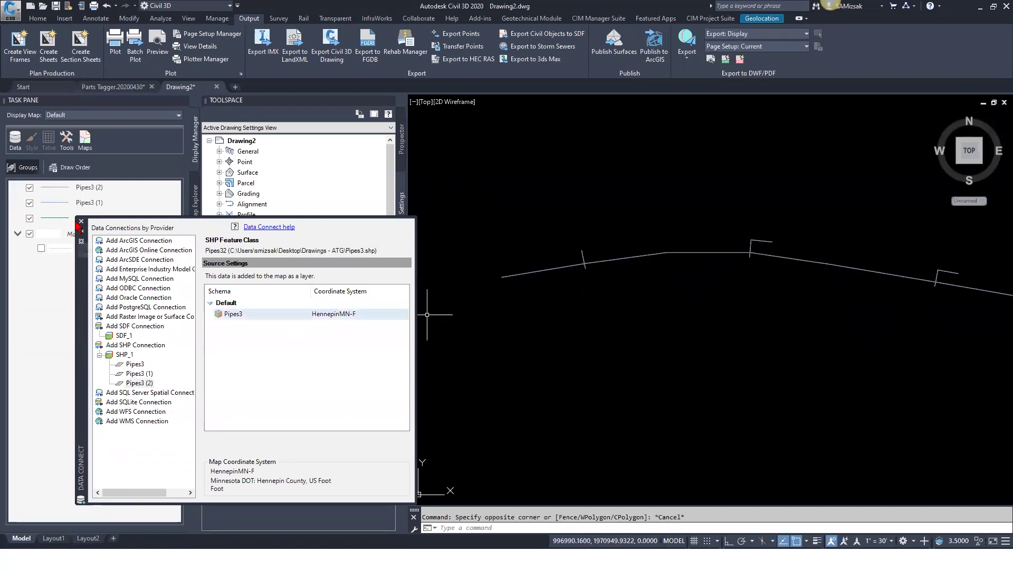
# Step: Uncover the layer list and open the data table of the original Pipes3 layer to review its pipe inverts
pyautogui.click(109, 197)
pyautogui.click(83, 218)
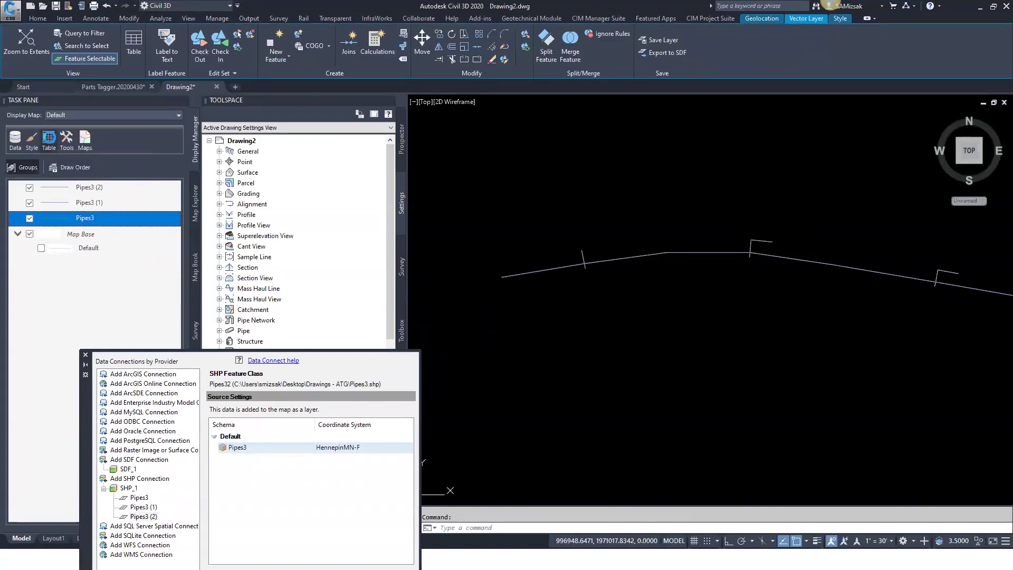
pyautogui.click(48, 139)
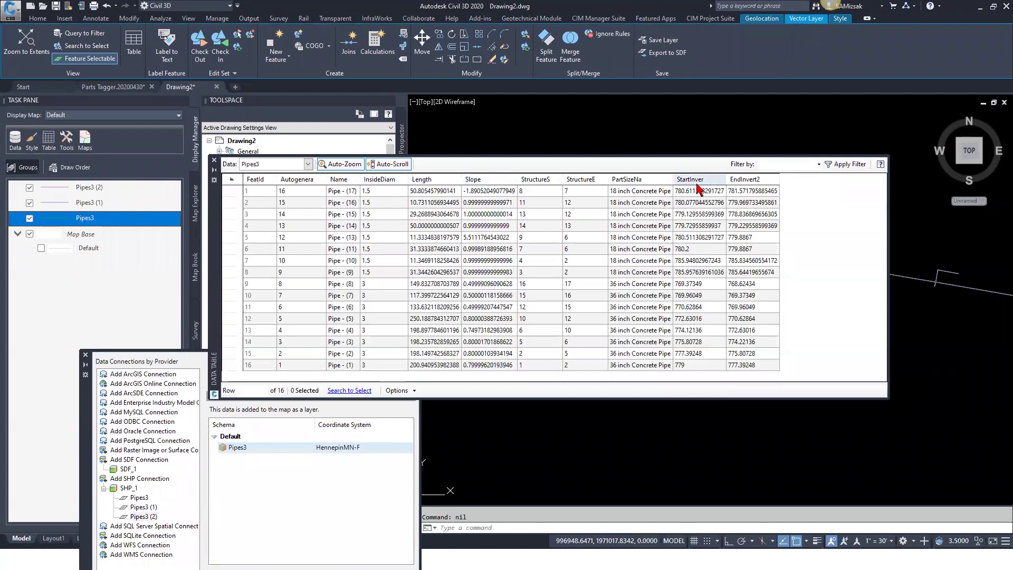